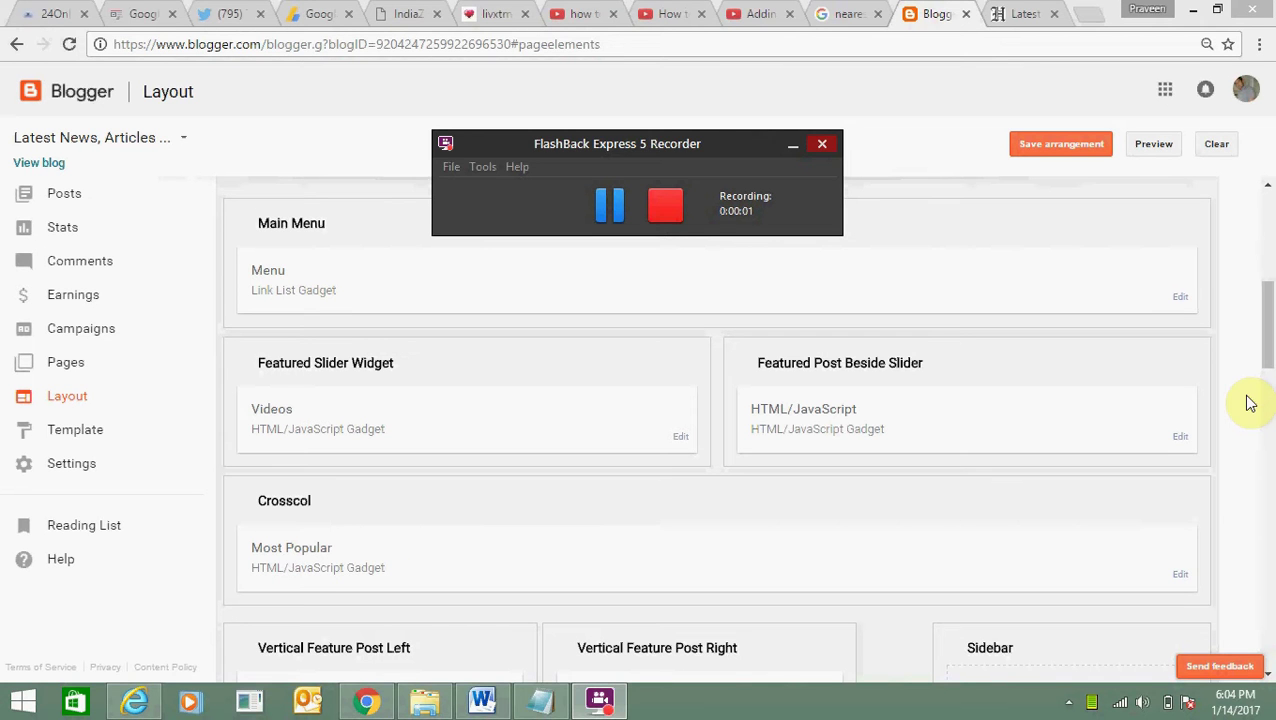
# Browse the live blog's Lifestyle label posts, then return to the blog's home page.
pyautogui.click(1247, 400)
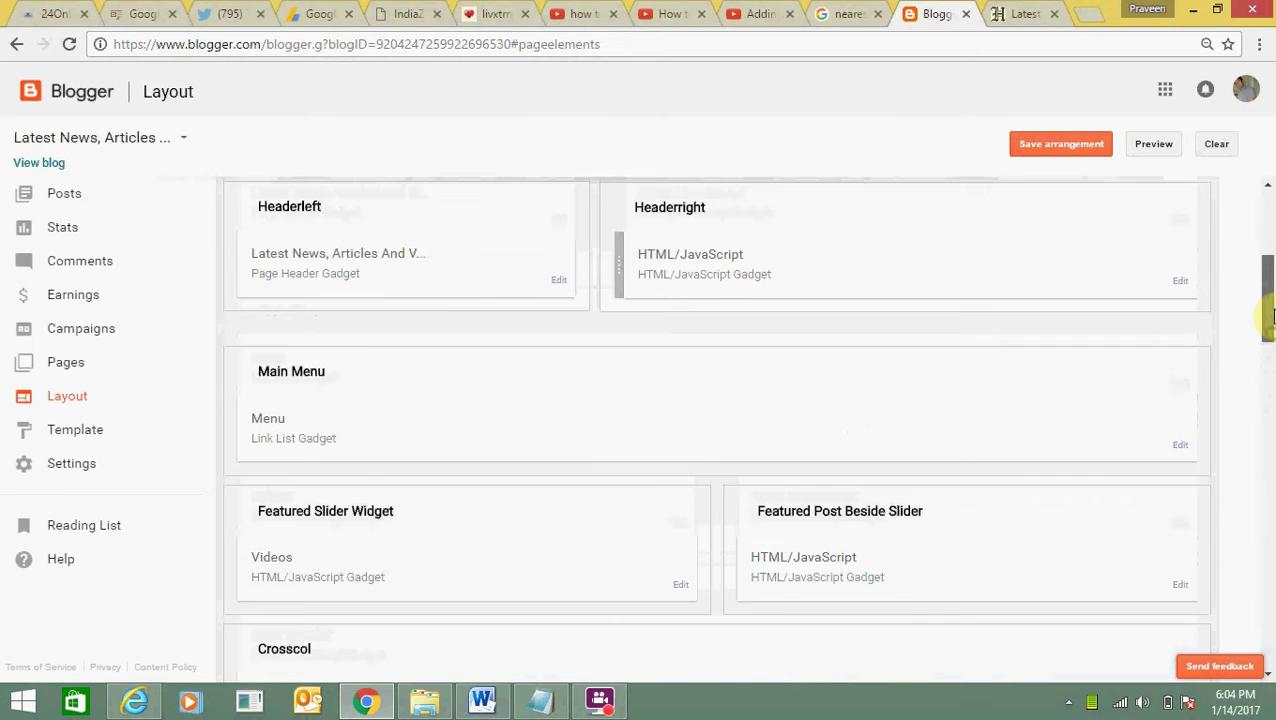
pyautogui.moveTo(1267, 345); pyautogui.dragTo(1267, 319)
pyautogui.click(1027, 13)
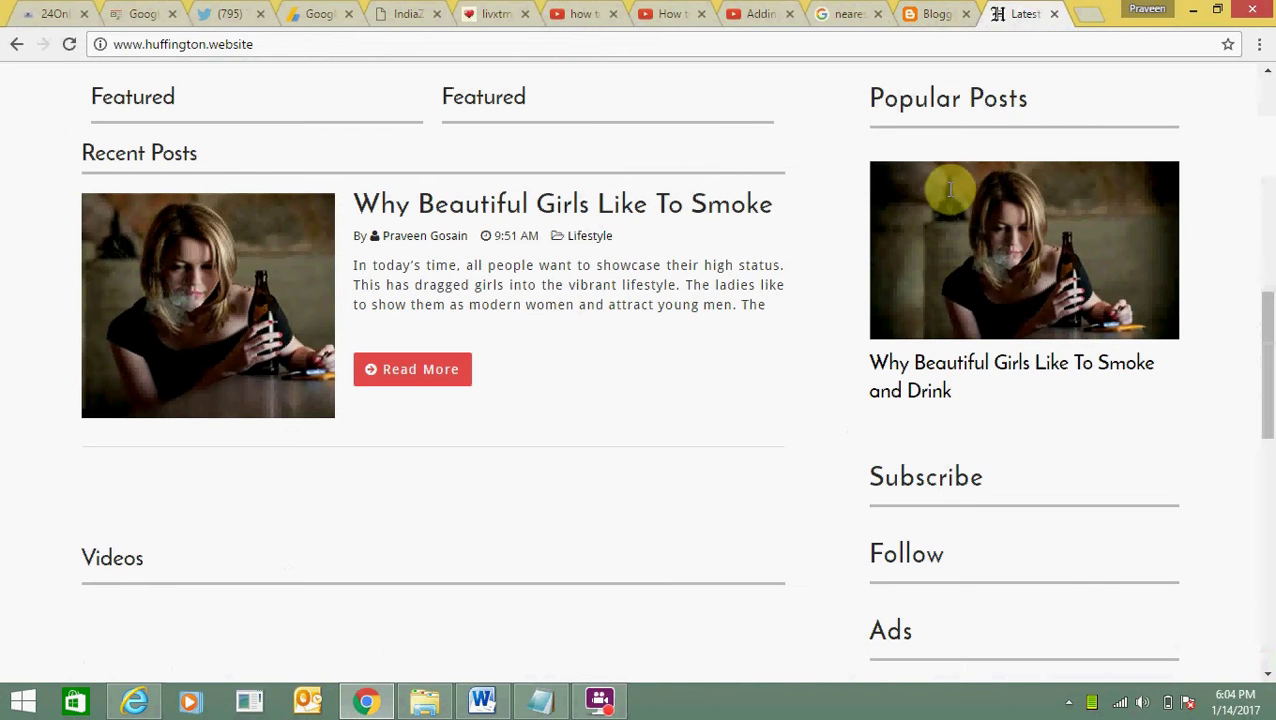
pyautogui.moveTo(1267, 305)
pyautogui.mouseDown()
pyautogui.moveTo(1268, 447)
pyautogui.moveTo(1270, 96)
pyautogui.mouseUp()
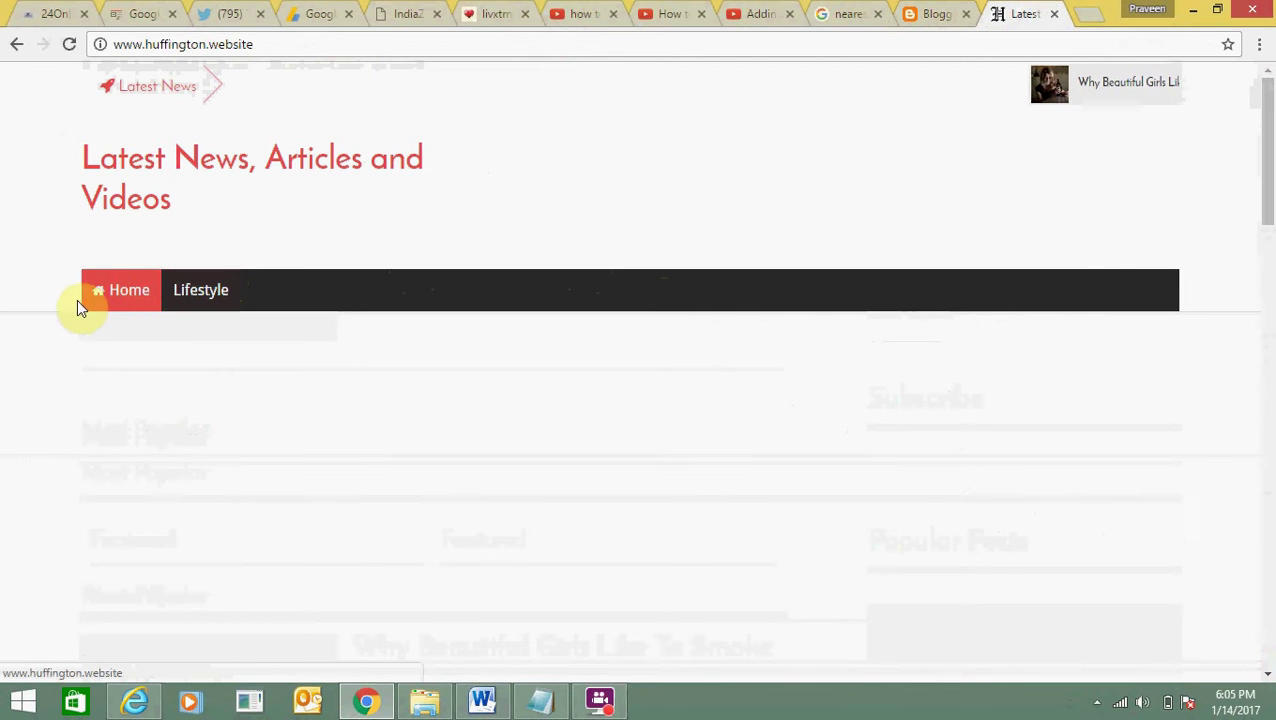
pyautogui.click(230, 298)
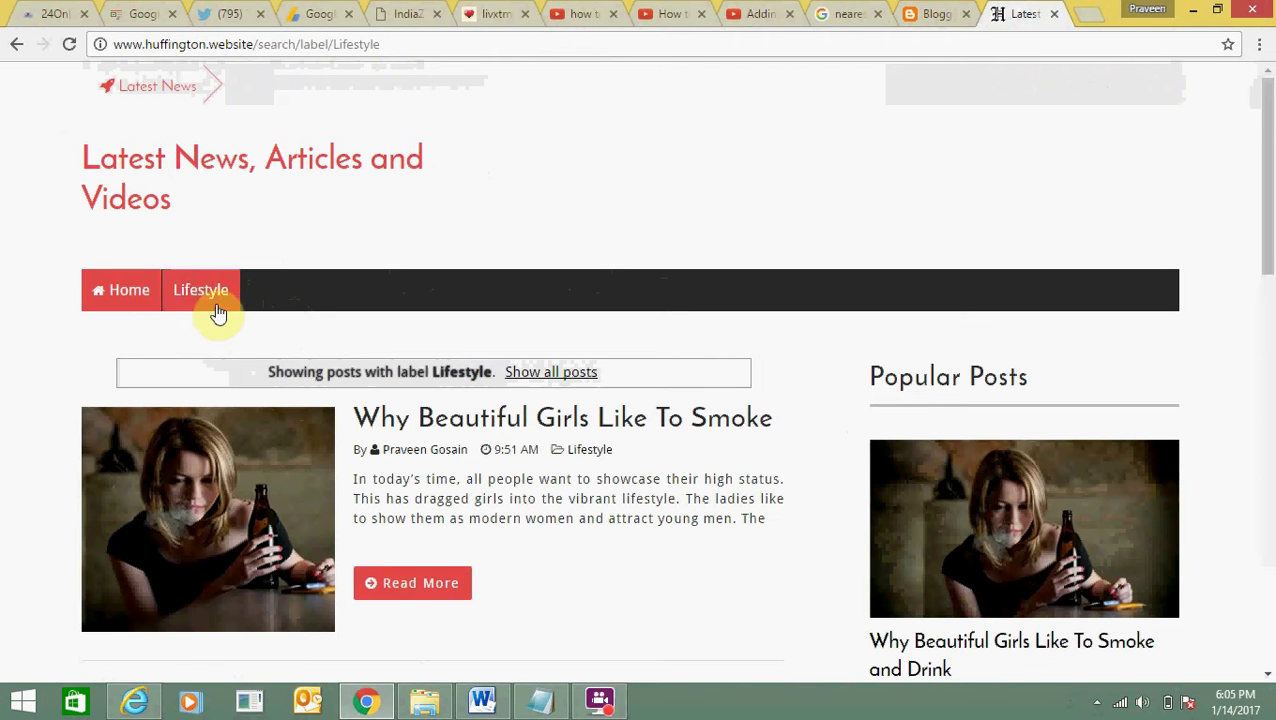
pyautogui.click(447, 372)
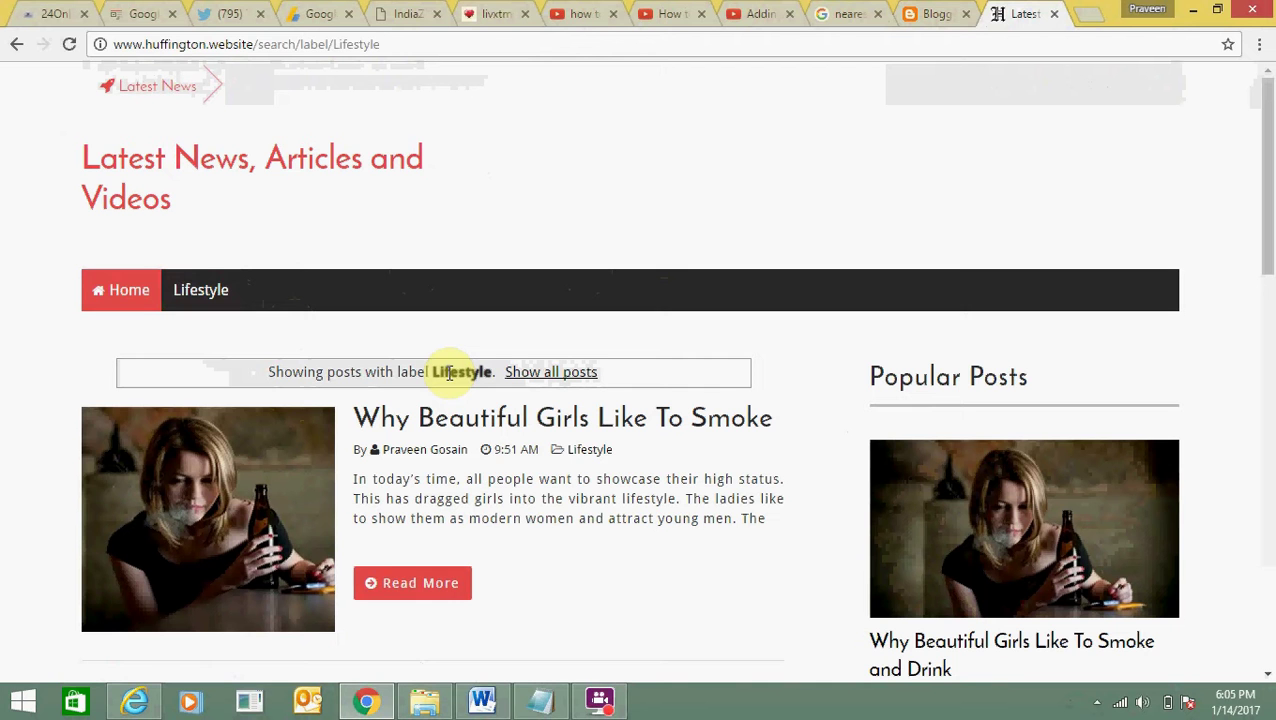
pyautogui.click(127, 288)
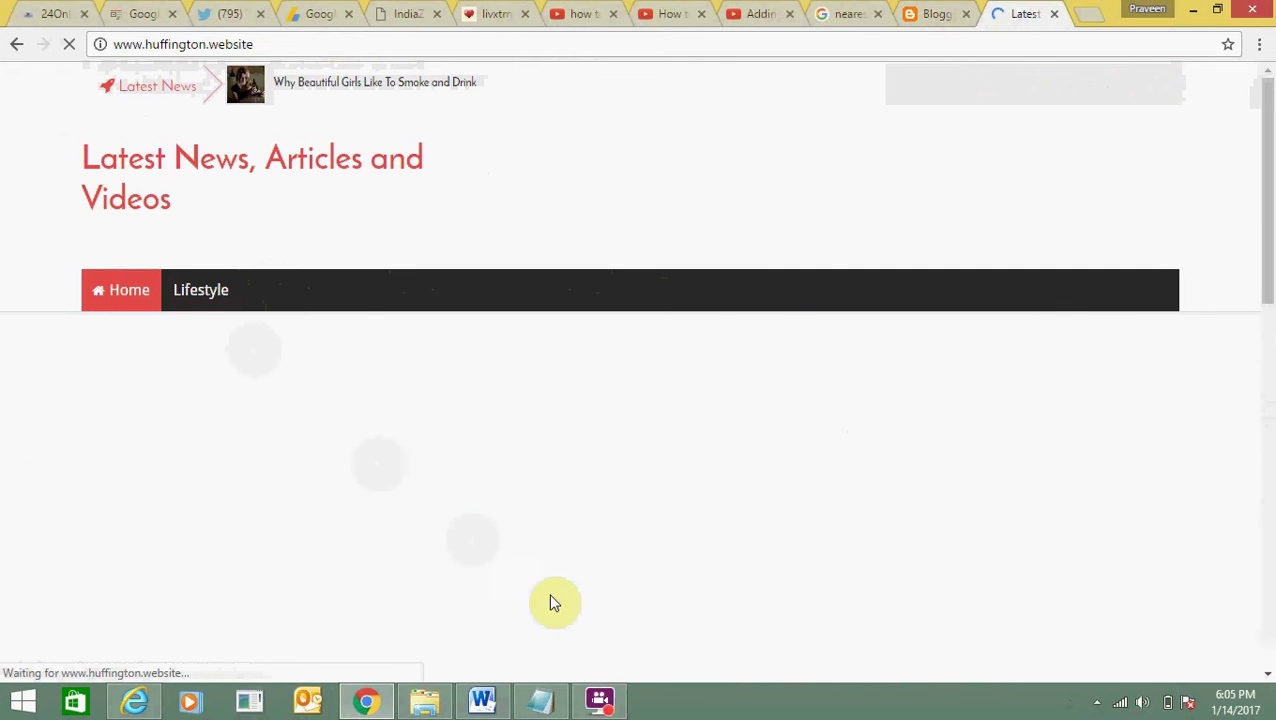
# Go back to Blogger and create a post from the All posts list.
pyautogui.click(925, 14)
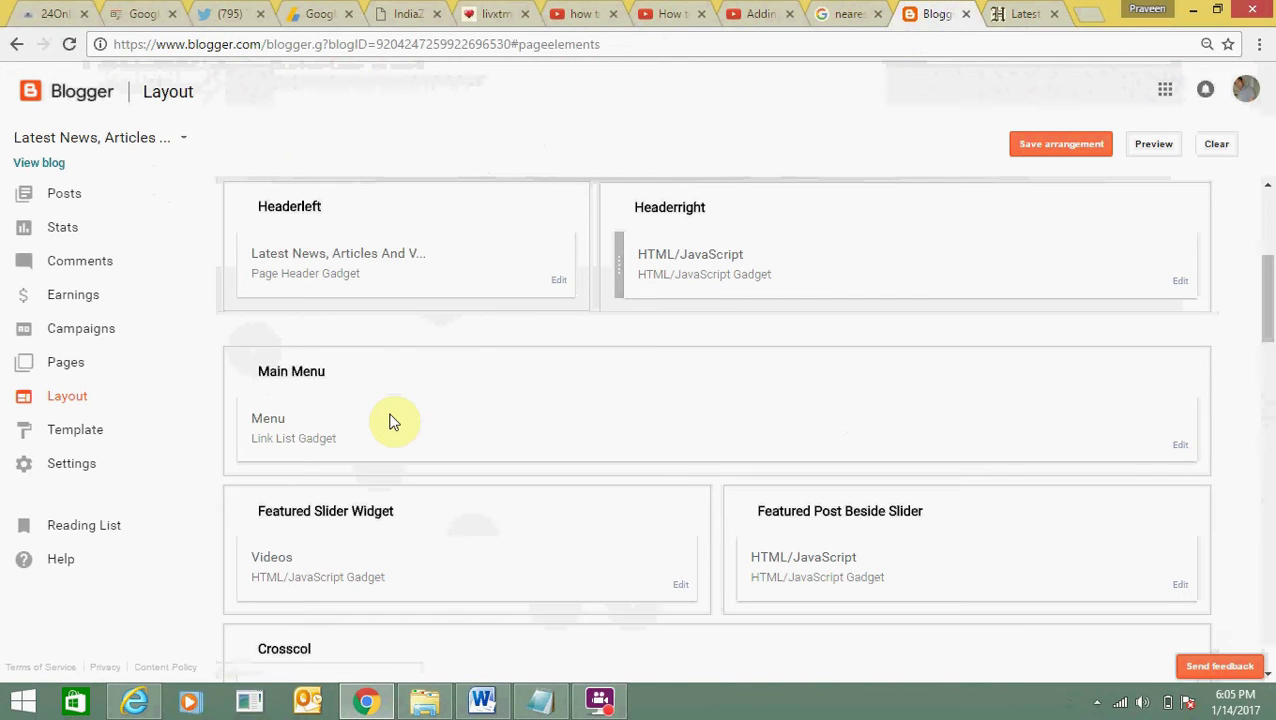
pyautogui.click(84, 205)
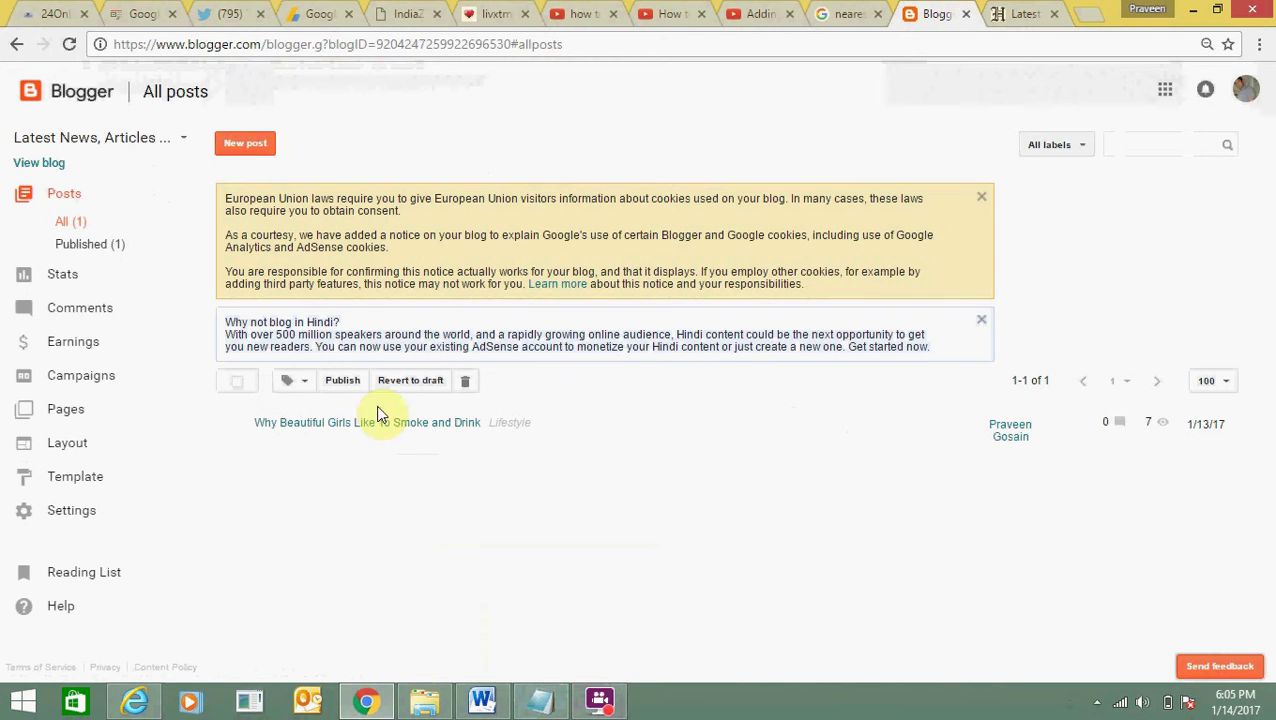
pyautogui.click(266, 152)
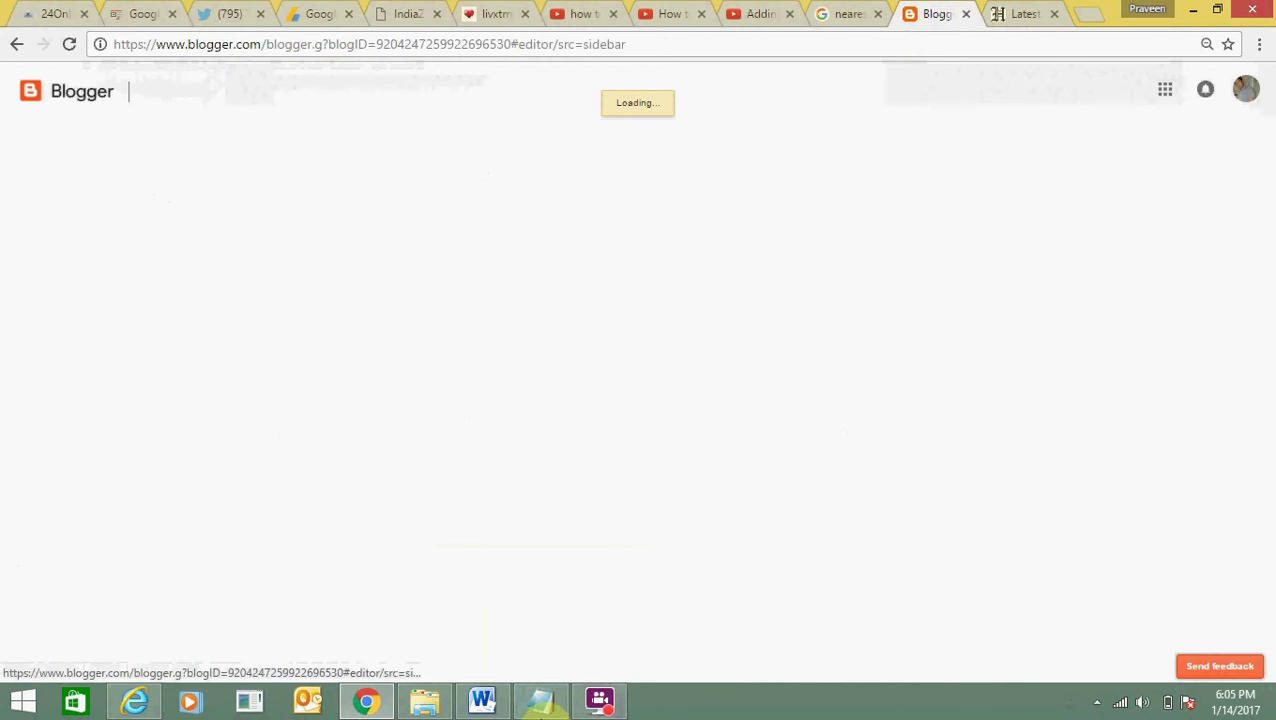
# Copy the Cyprus holiday article title from Notepad into the post title field.
pyautogui.click(540, 700)
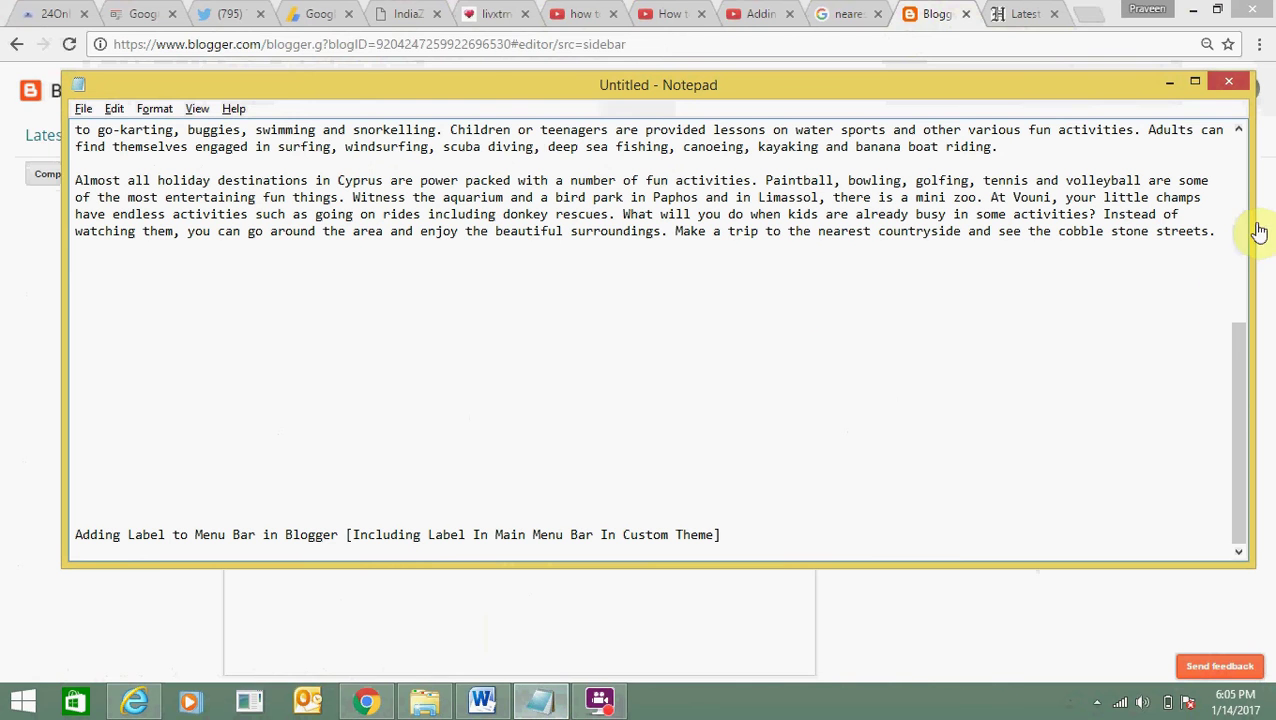
pyautogui.click(1243, 194)
pyautogui.moveTo(76, 130); pyautogui.dragTo(428, 130)
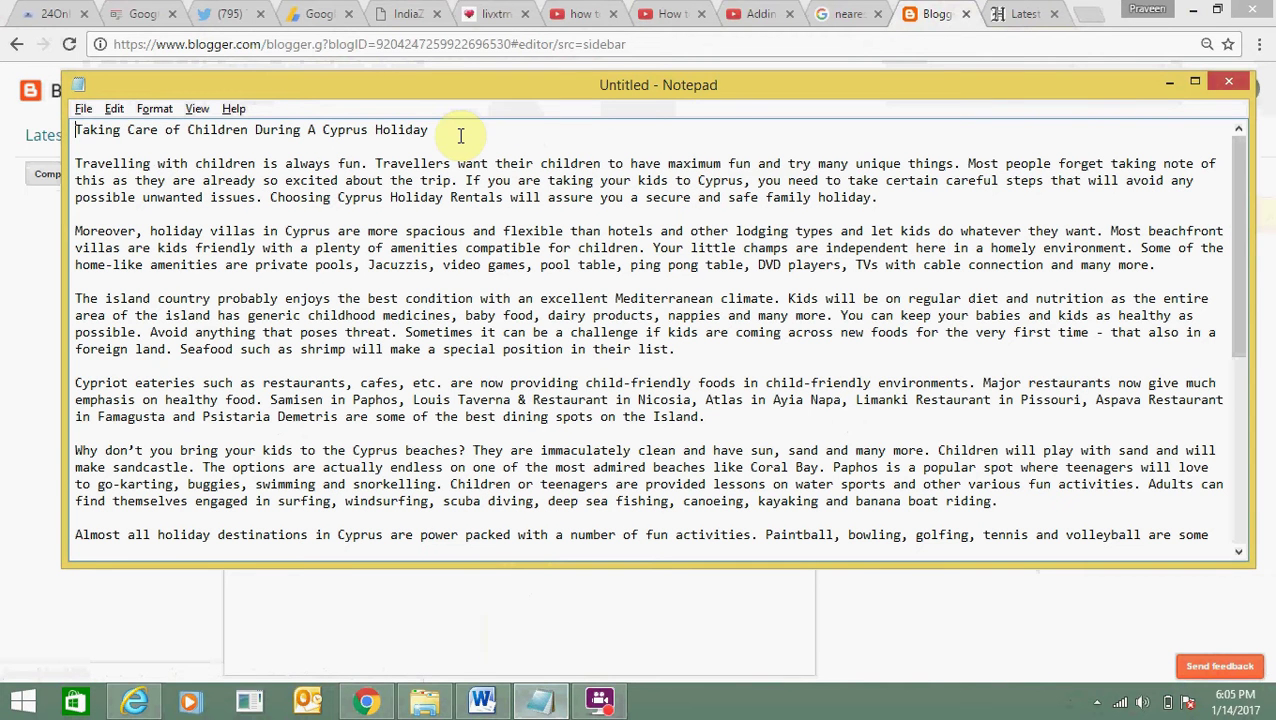
pyautogui.click(78, 138)
pyautogui.moveTo(77, 131); pyautogui.dragTo(443, 116)
pyautogui.hotkey('ctrl', 'c')
pyautogui.hotkey('alt', 'Tab')
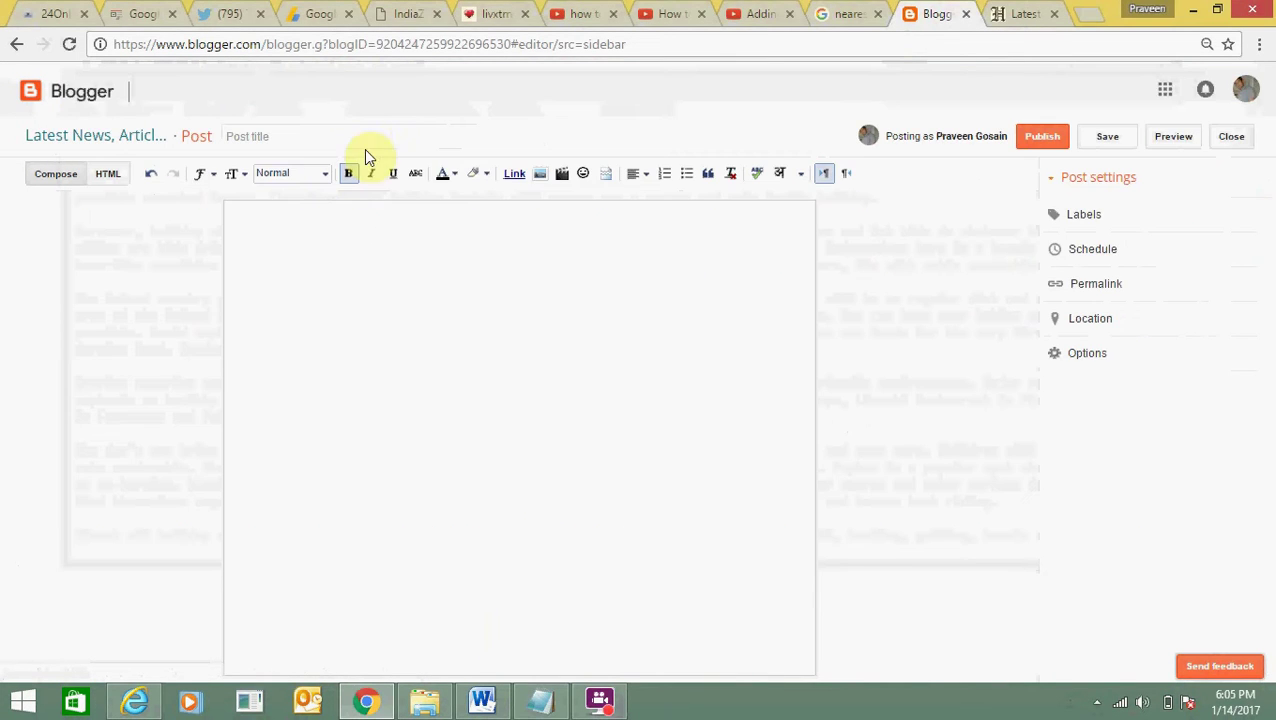
pyautogui.click(365, 140)
pyautogui.hotkey('ctrl', 'v')
# Select and copy the whole Cyprus article body in Notepad.
pyautogui.hotkey('alt', 'Tab')
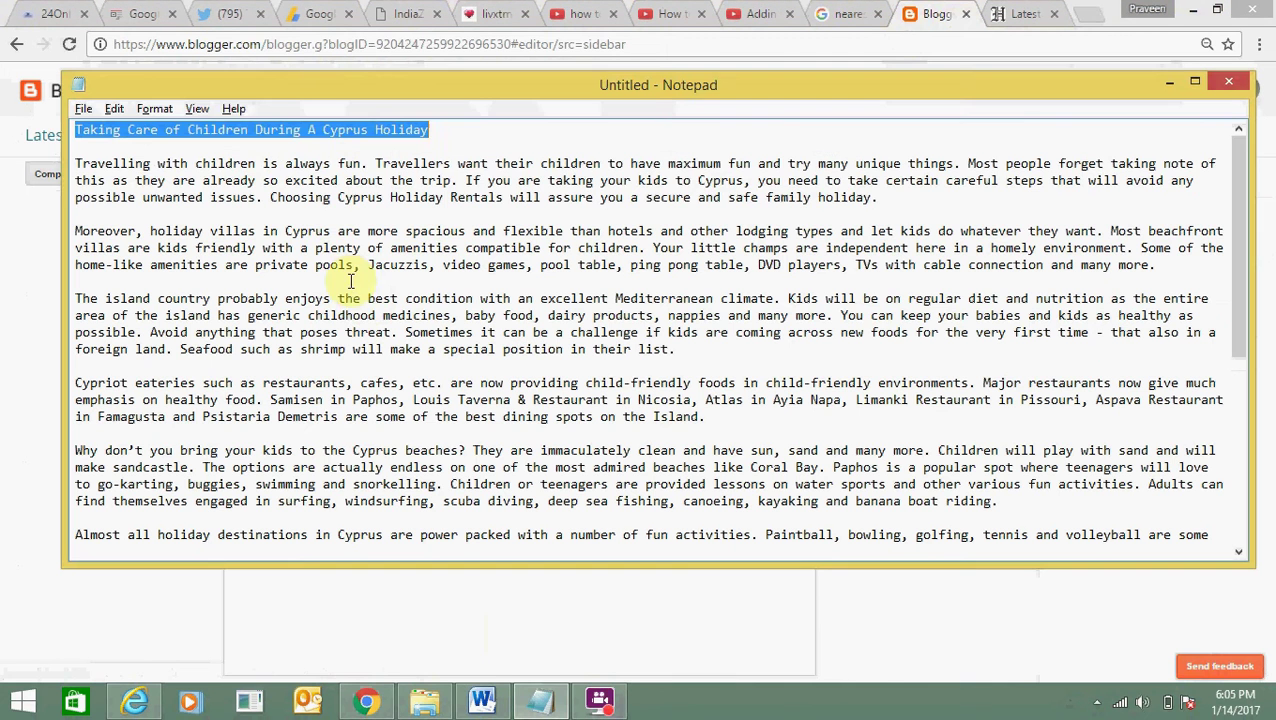
pyautogui.moveTo(77, 163); pyautogui.dragTo(100, 240)
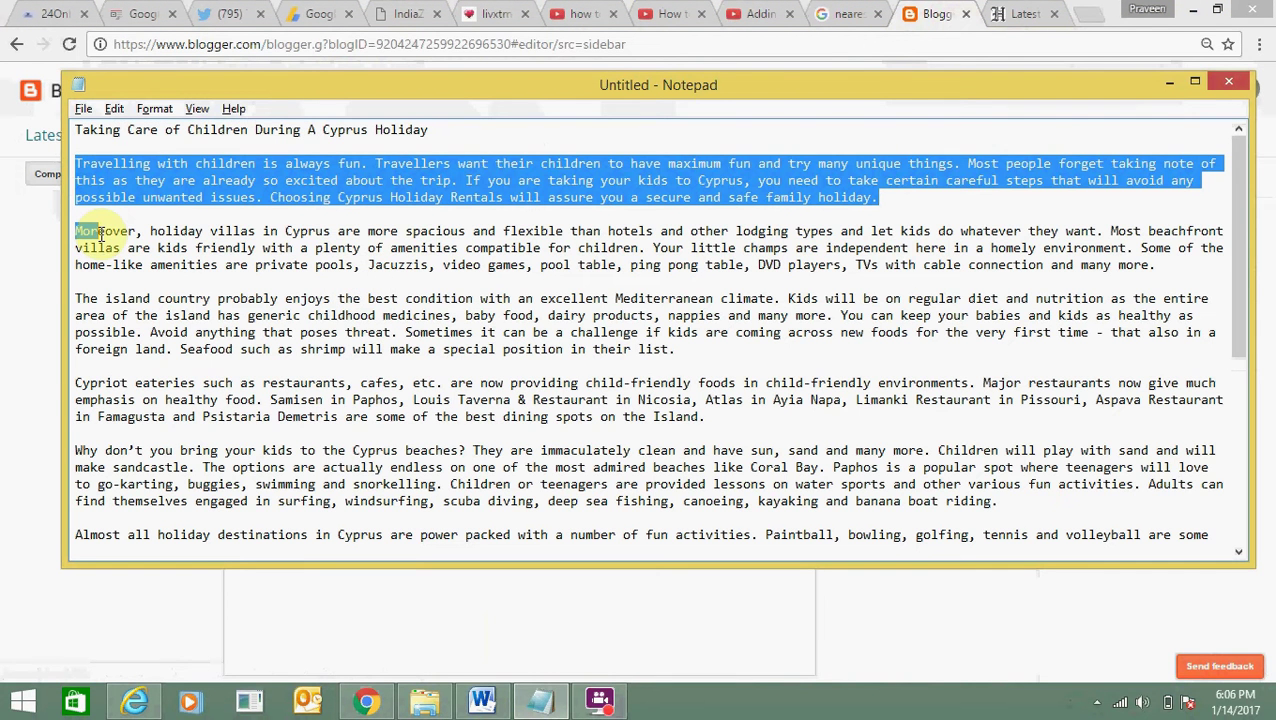
pyautogui.hotkey('shift', 'Down')
pyautogui.hotkey('shift', 'Down')
pyautogui.hotkey('shift', 'Down')
pyautogui.hotkey('shift', 'Down')
pyautogui.hotkey('shift', 'Down')
pyautogui.hotkey('shift', 'Down')
pyautogui.hotkey('shift', 'Down')
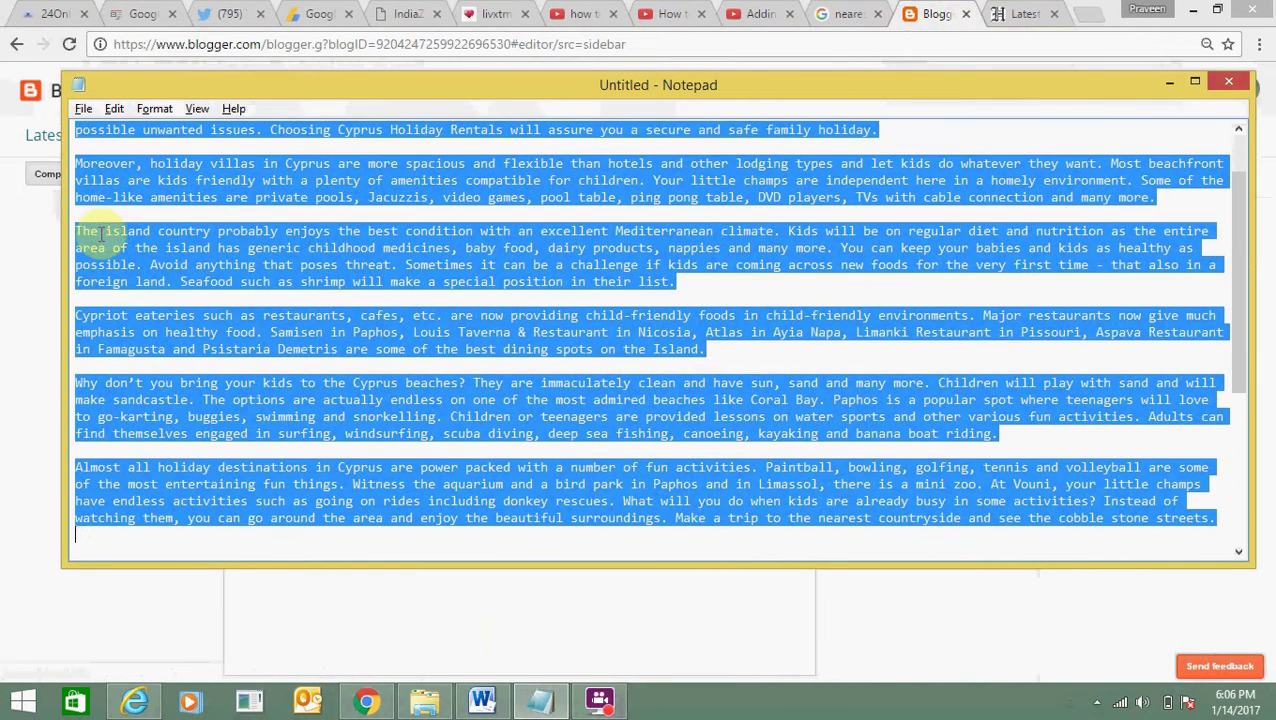
pyautogui.hotkey('shift', 'Down')
pyautogui.hotkey('shift', 'Down')
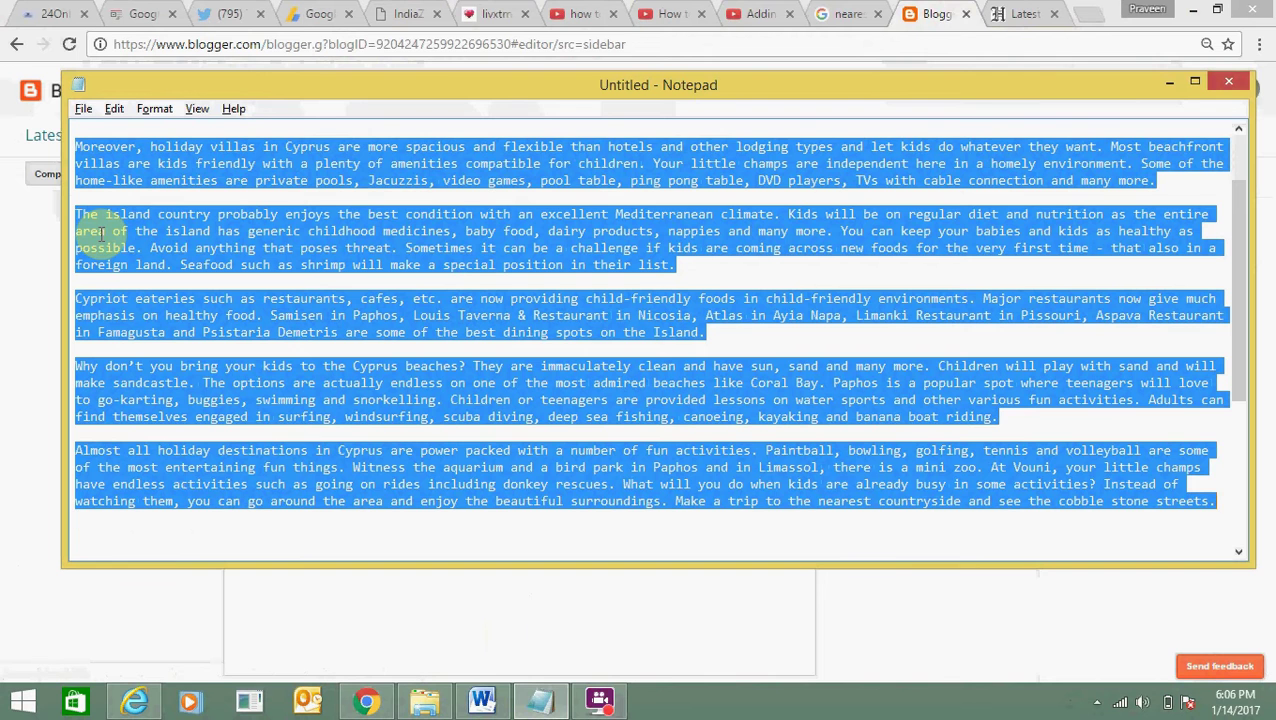
# Paste the Cyprus article into the empty post body.
pyautogui.hotkey('alt', 'Tab')
pyautogui.click(328, 300)
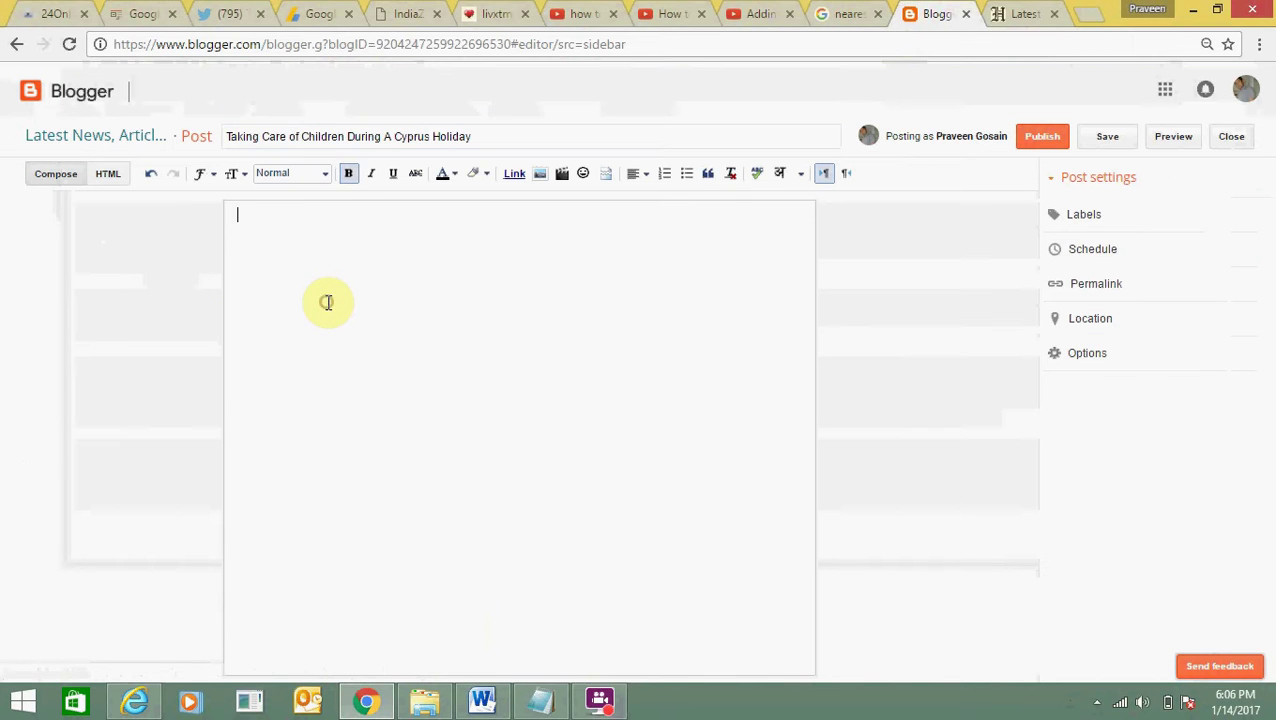
pyautogui.hotkey('ctrl', 'v')
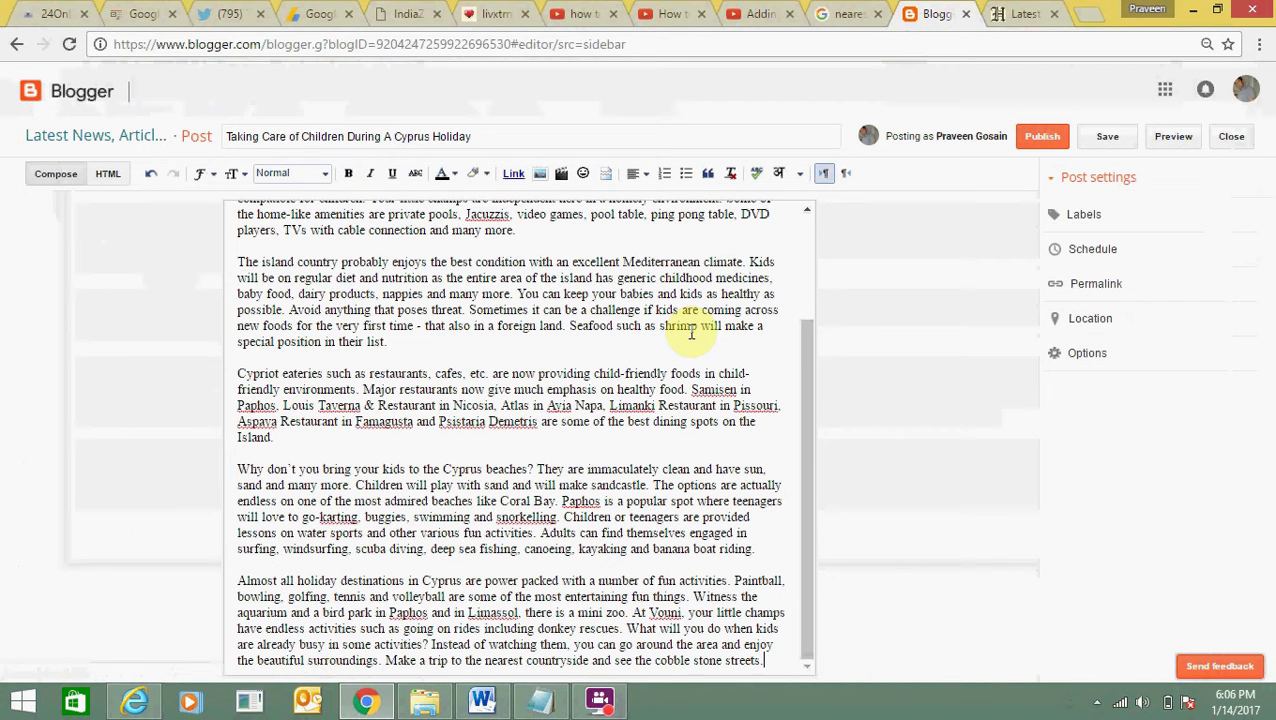
pyautogui.moveTo(808, 373); pyautogui.dragTo(807, 230)
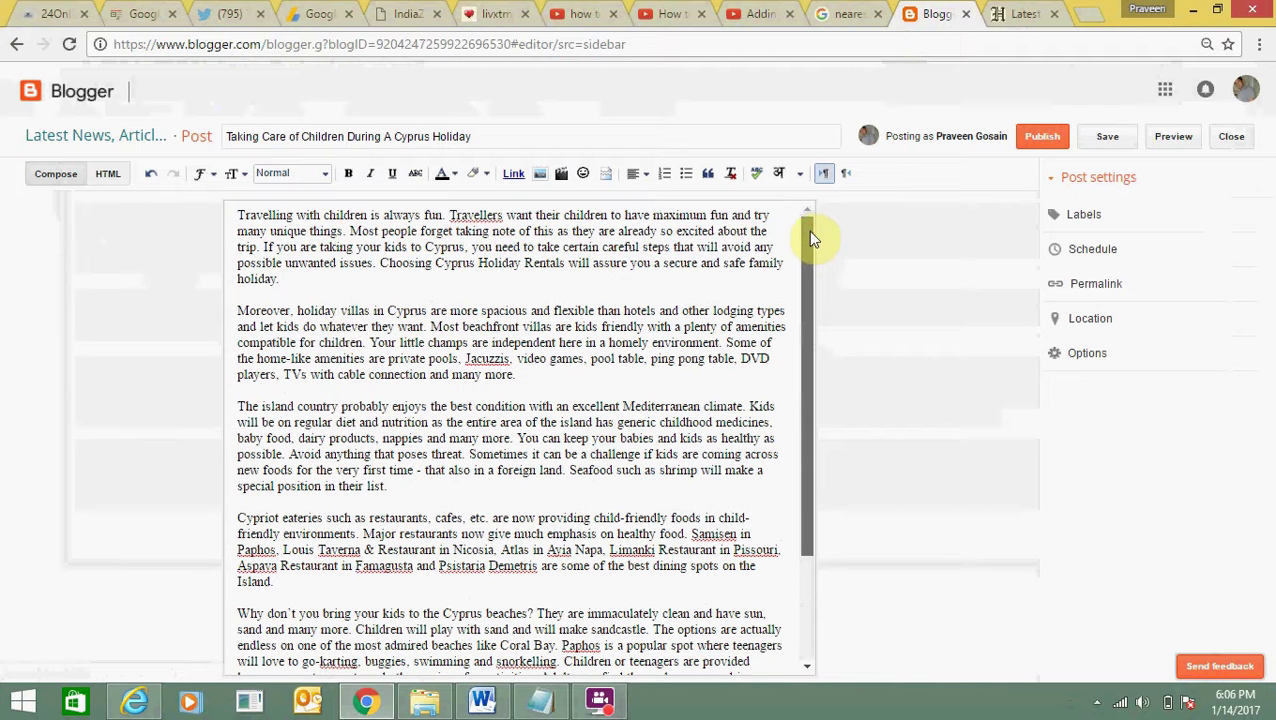
# Upload the family photo for the spot after the first paragraph and select it.
pyautogui.click(339, 294)
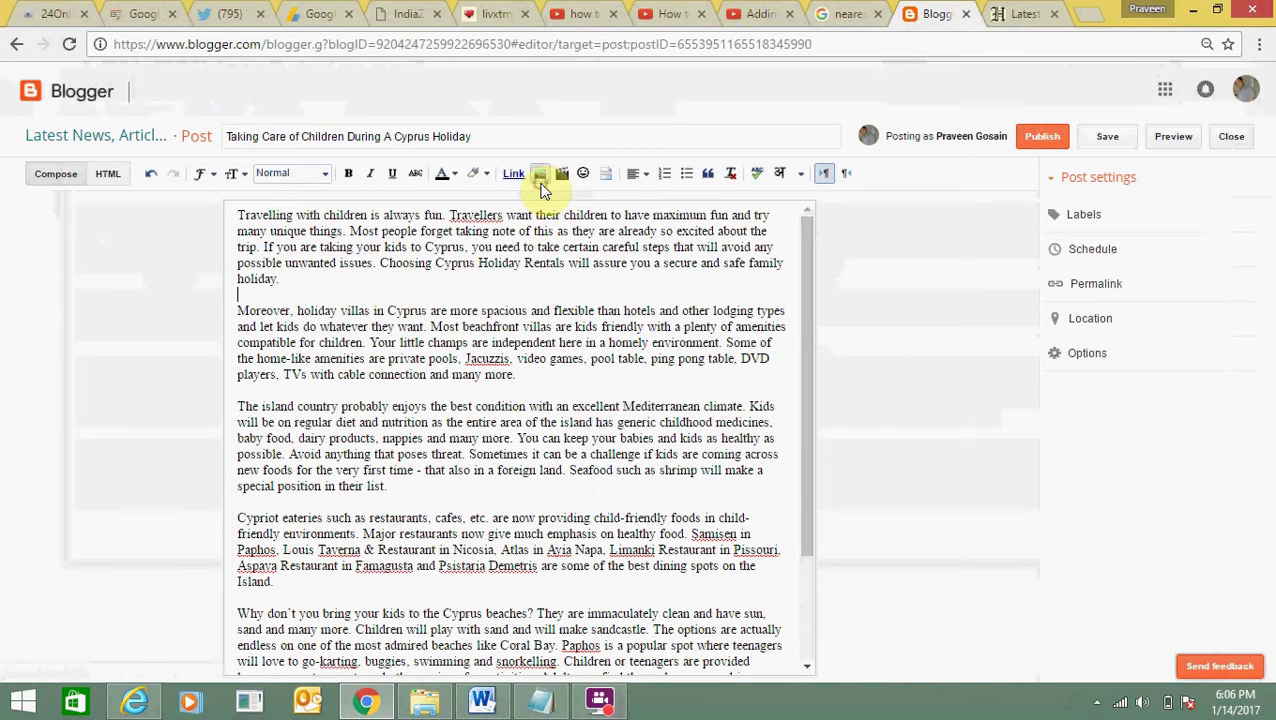
pyautogui.click(540, 180)
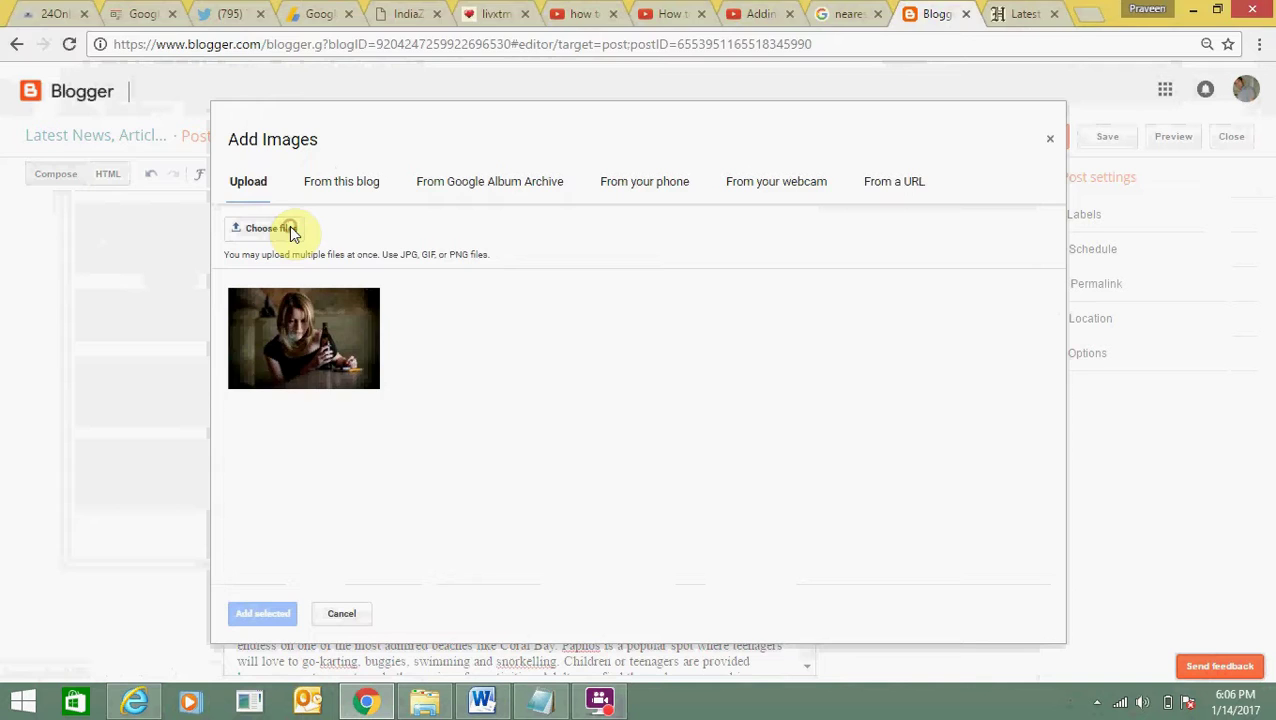
pyautogui.click(290, 229)
pyautogui.moveTo(490, 185); pyautogui.dragTo(527, 583)
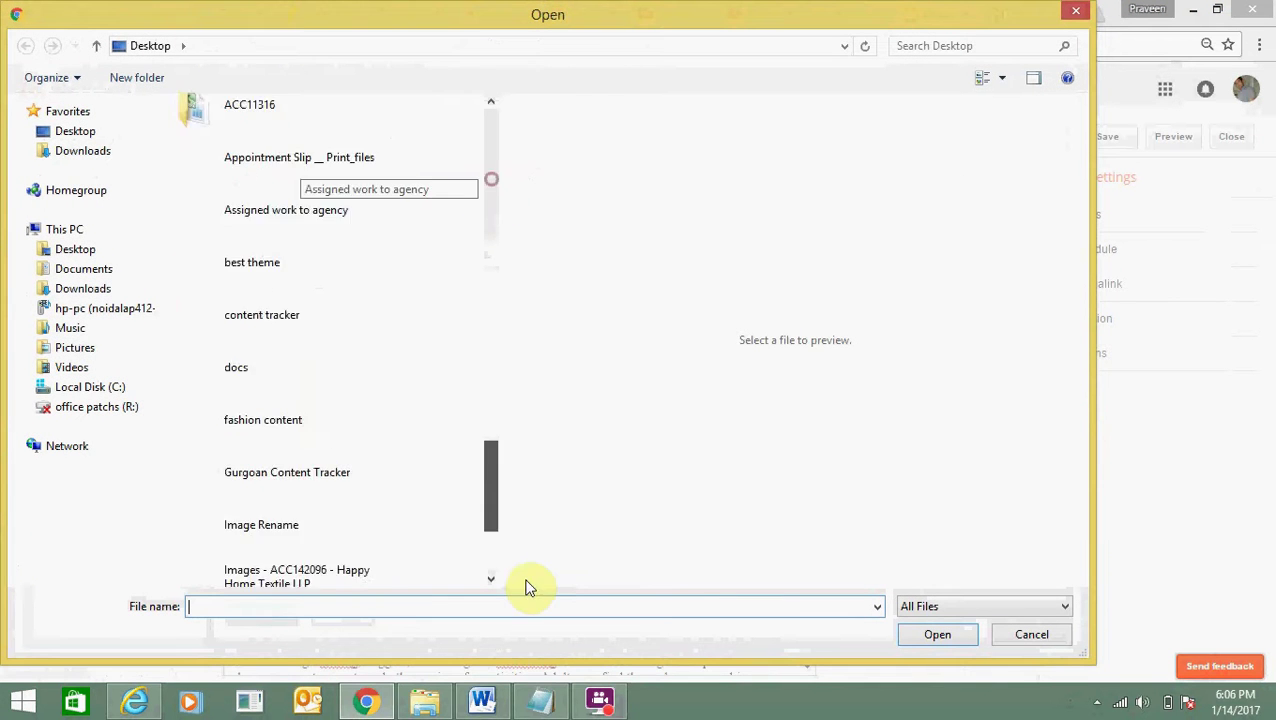
pyautogui.doubleClick(380, 578)
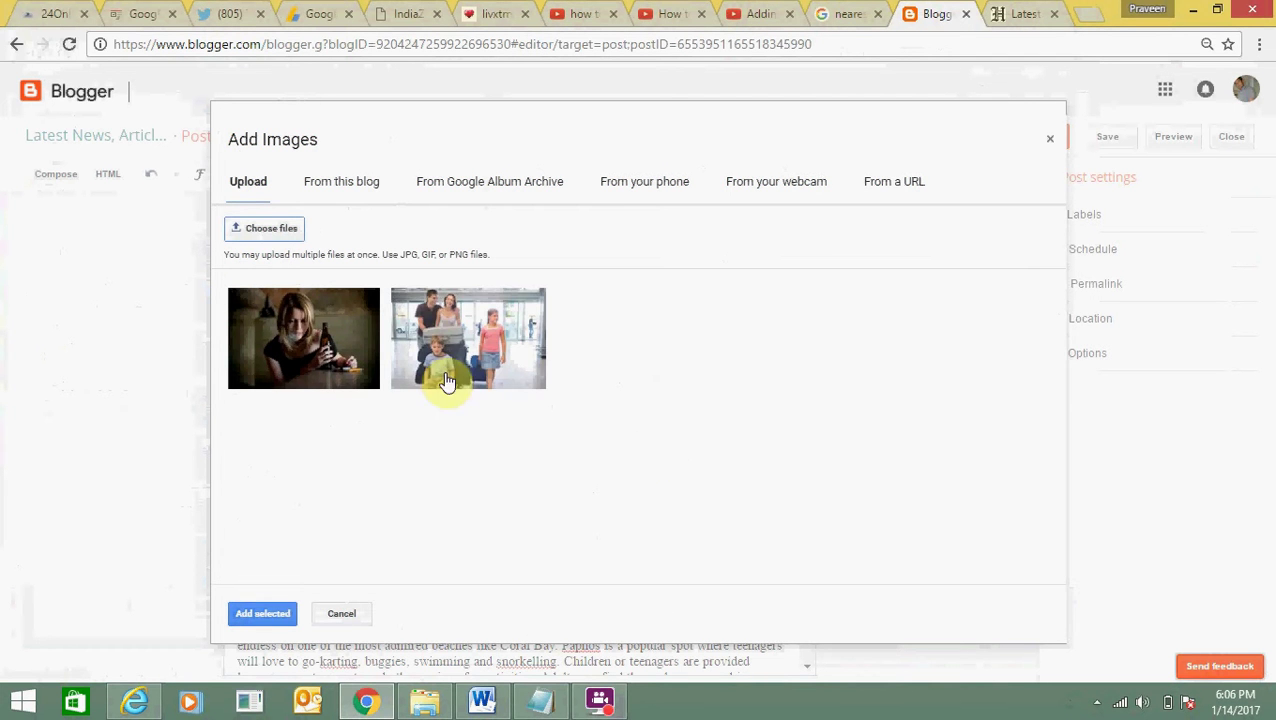
pyautogui.click(447, 381)
# Insert the family photo into the Cyprus post and apply the Travel label.
pyautogui.click(264, 616)
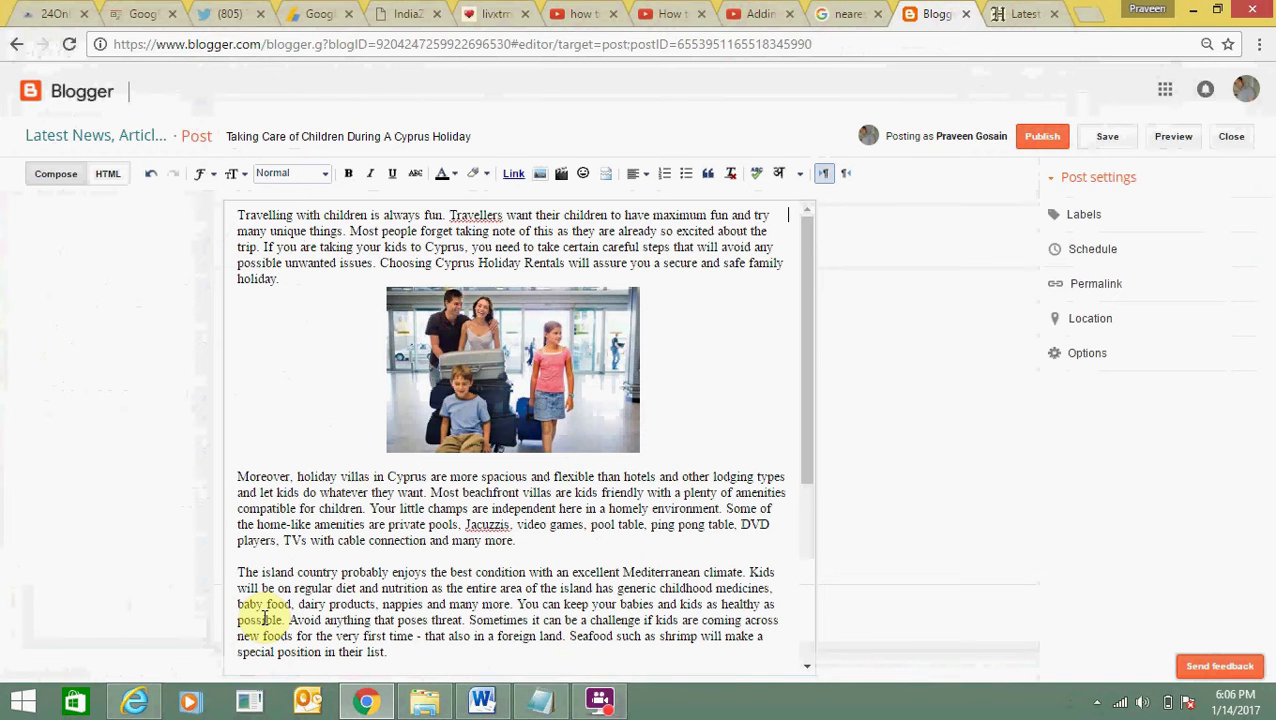
pyautogui.moveTo(811, 318)
pyautogui.mouseDown()
pyautogui.moveTo(826, 704)
pyautogui.moveTo(806, 288)
pyautogui.mouseUp()
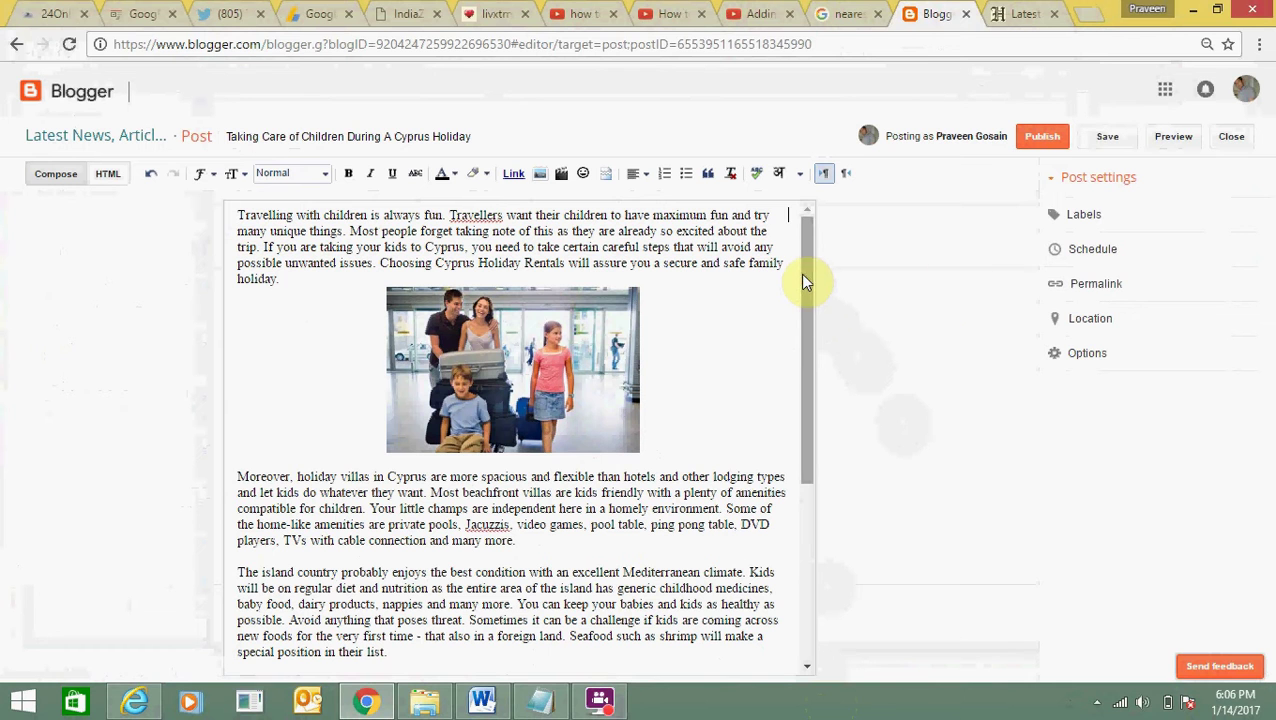
pyautogui.click(1102, 224)
pyautogui.write('T')
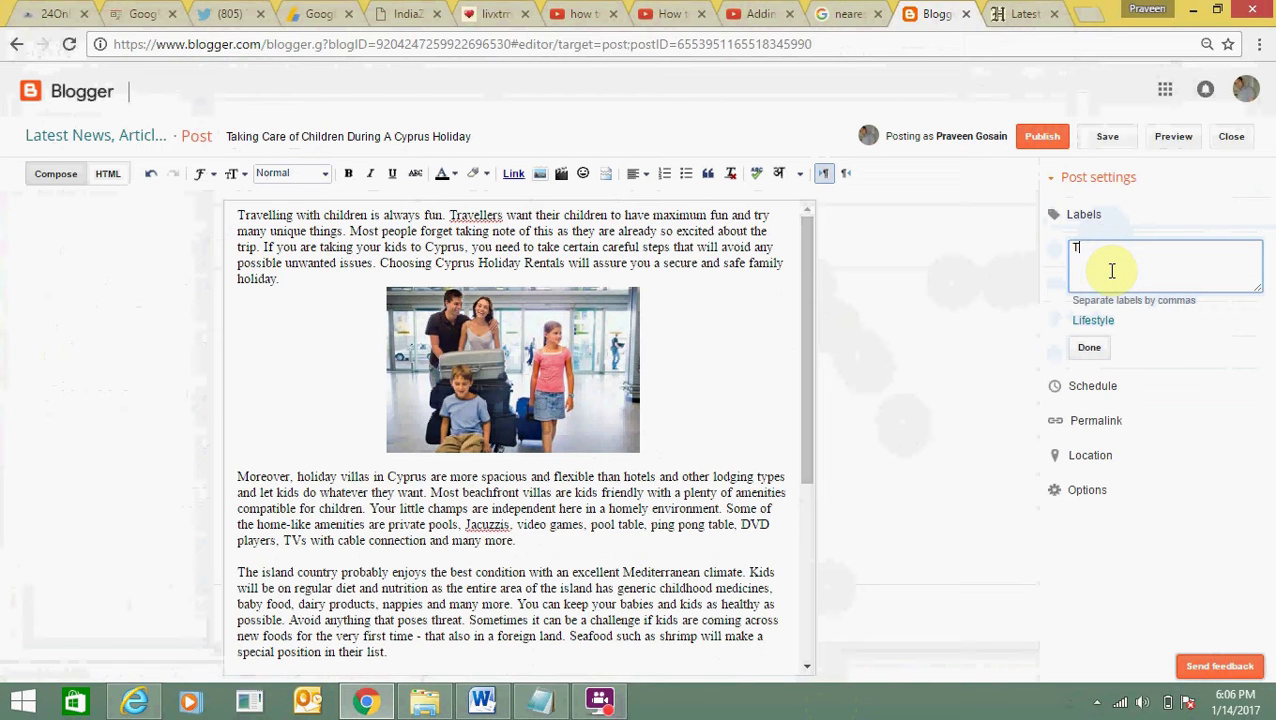
pyautogui.write('ravel')
pyautogui.click(1090, 349)
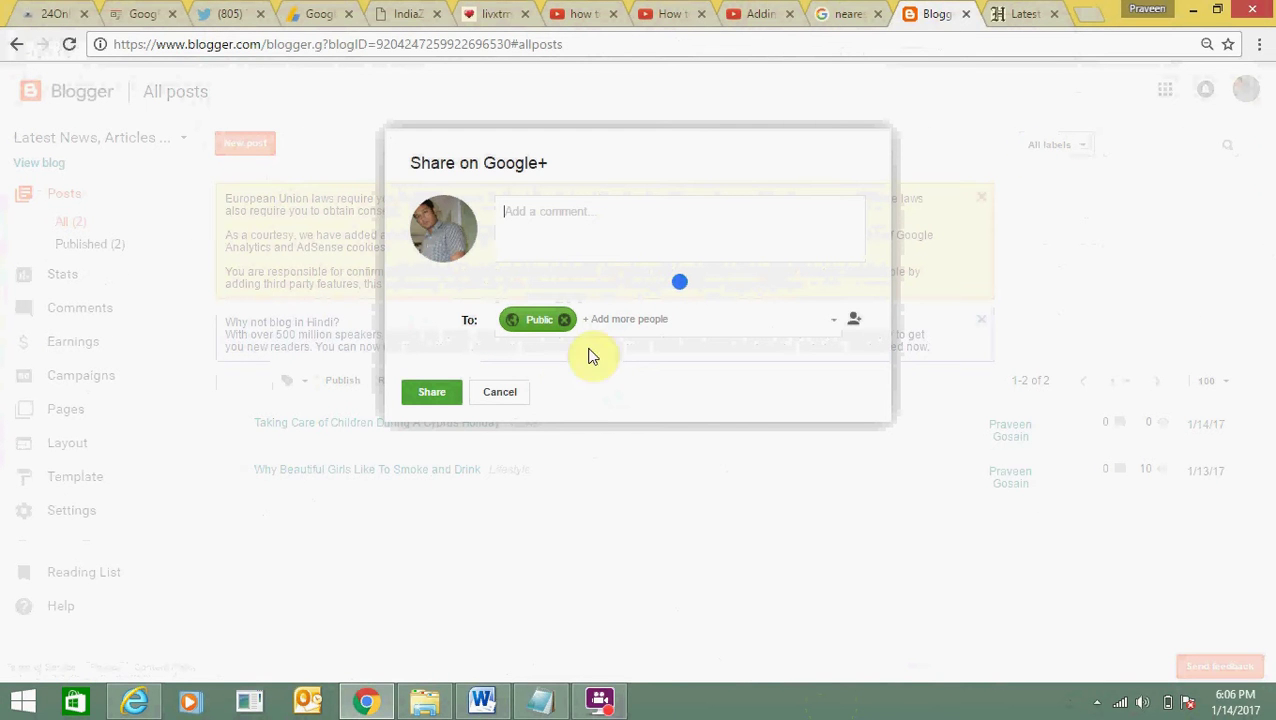
pyautogui.click(505, 392)
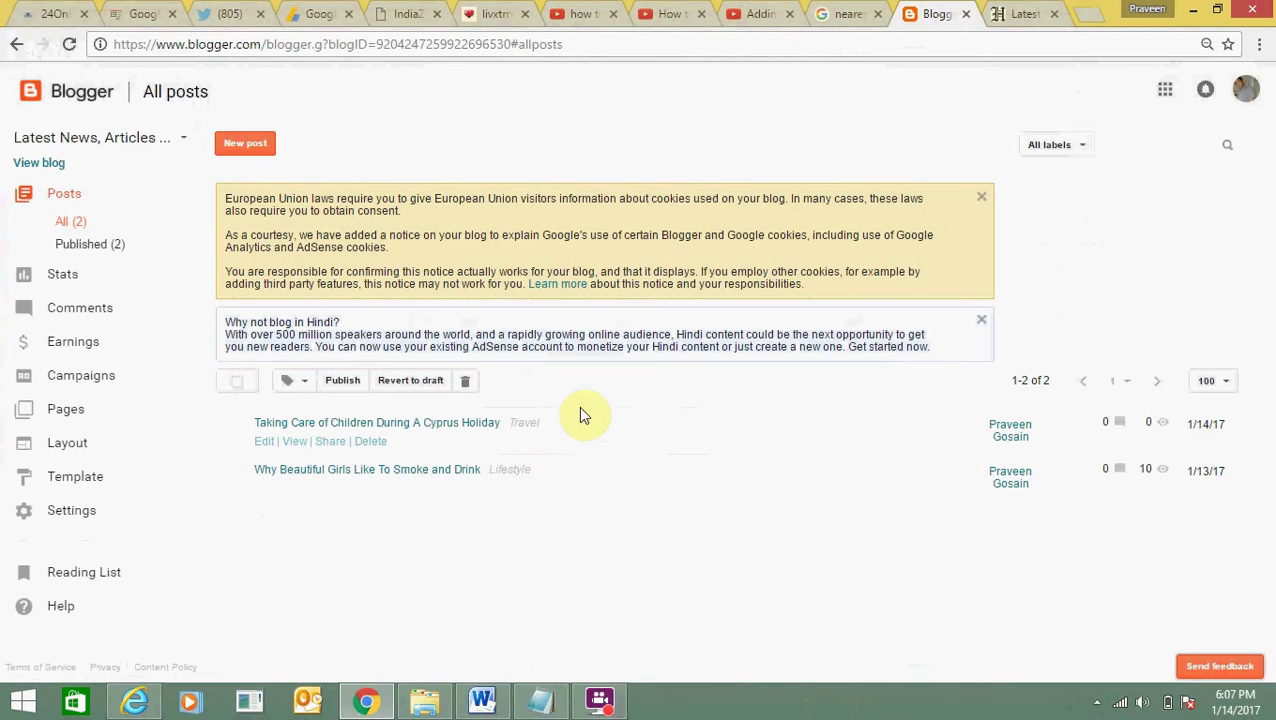
pyautogui.click(1035, 13)
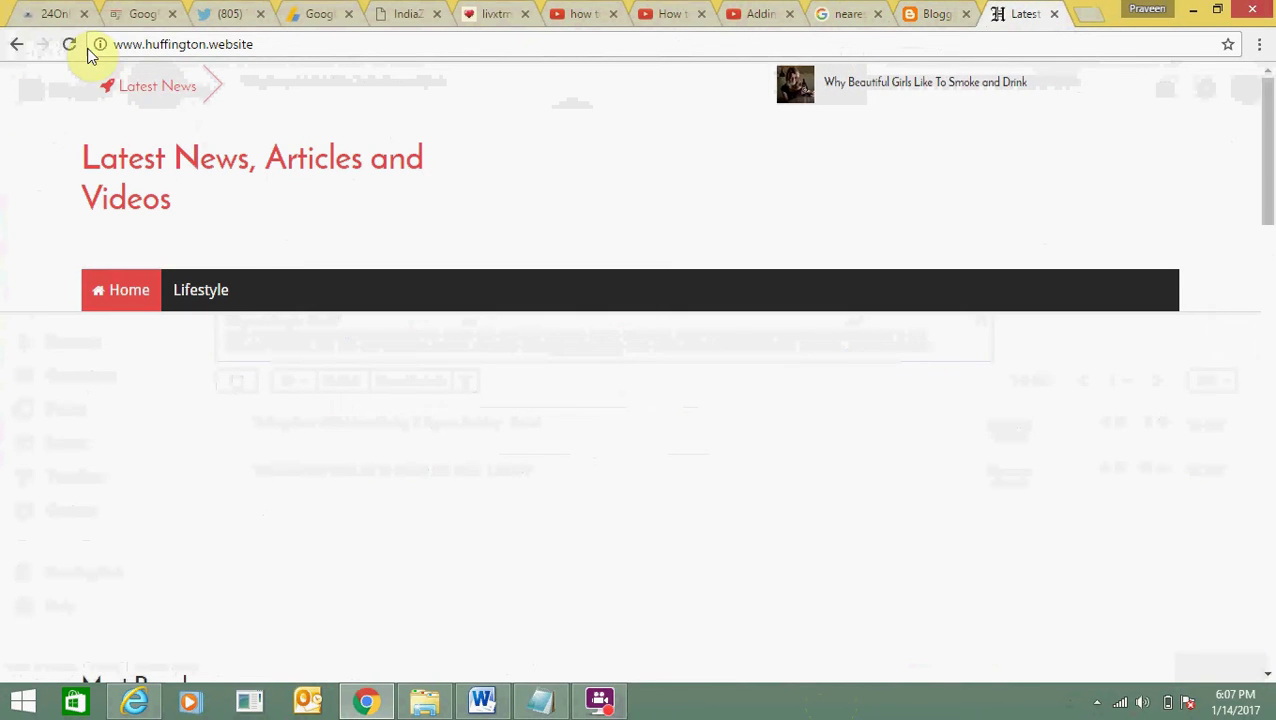
pyautogui.click(69, 44)
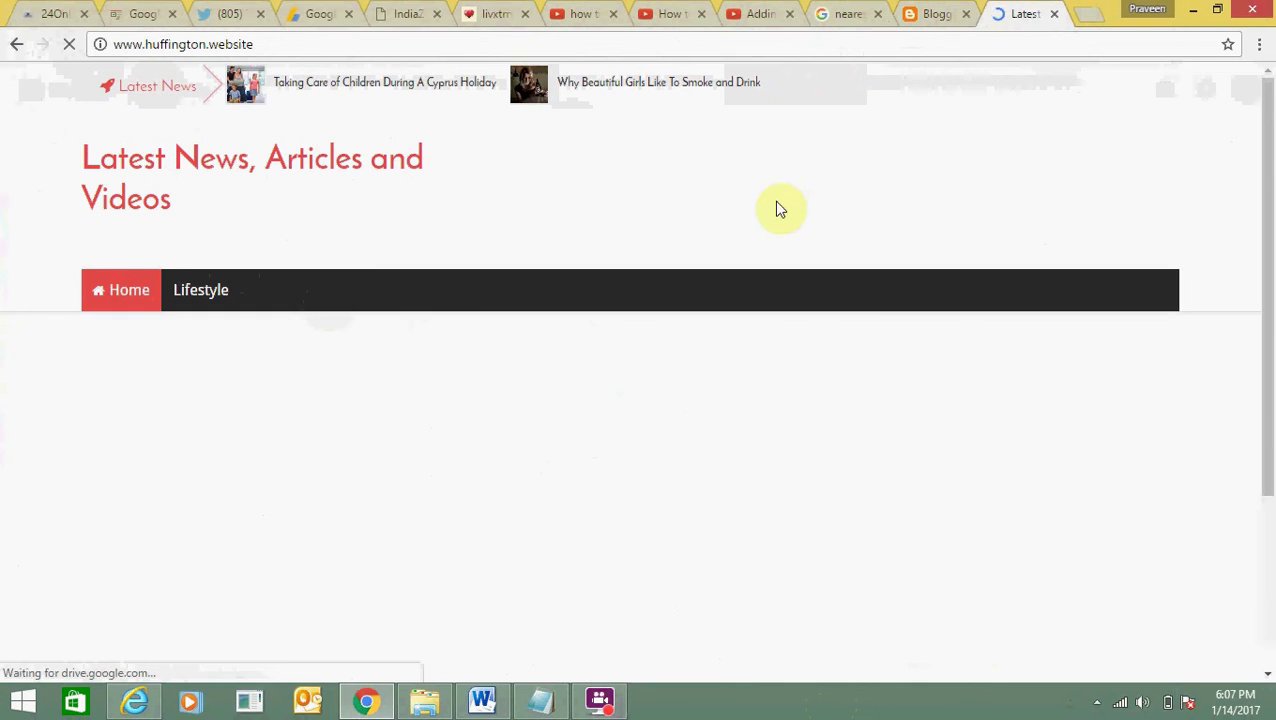
pyautogui.click(933, 12)
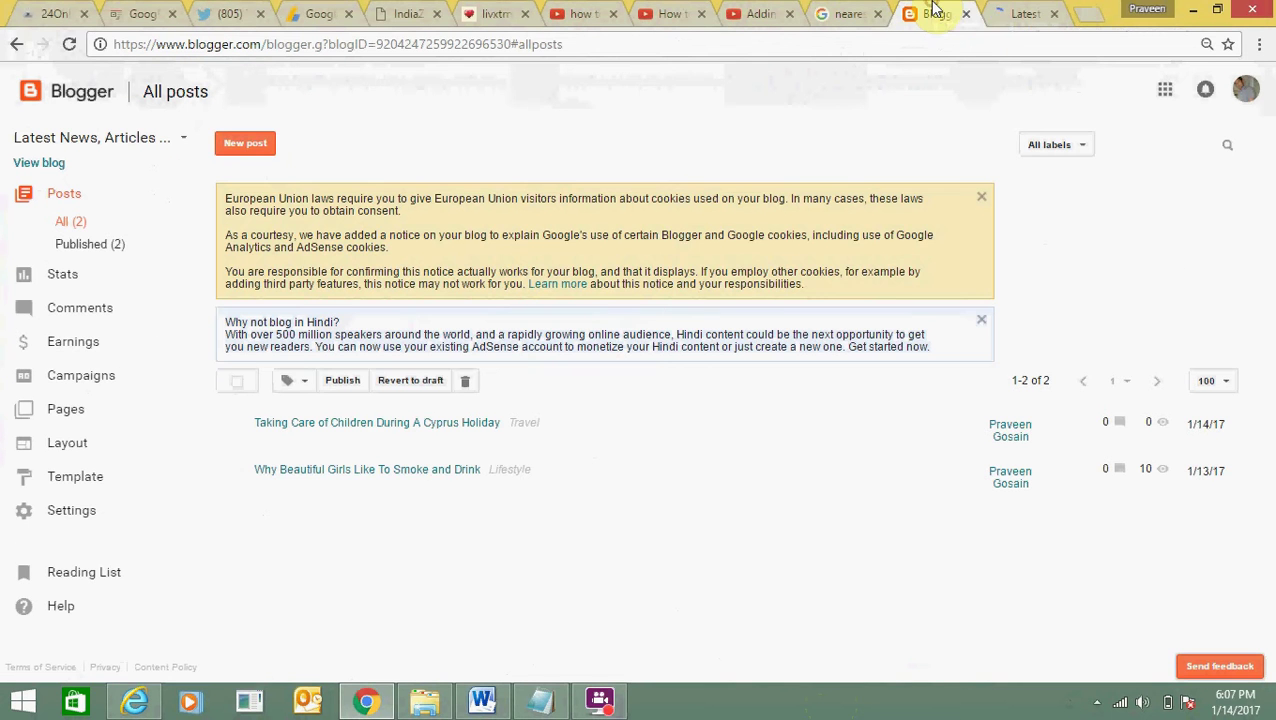
# On the Layout page, open the Main Menu Link List gadget's settings, ready for a new link name.
pyautogui.click(73, 442)
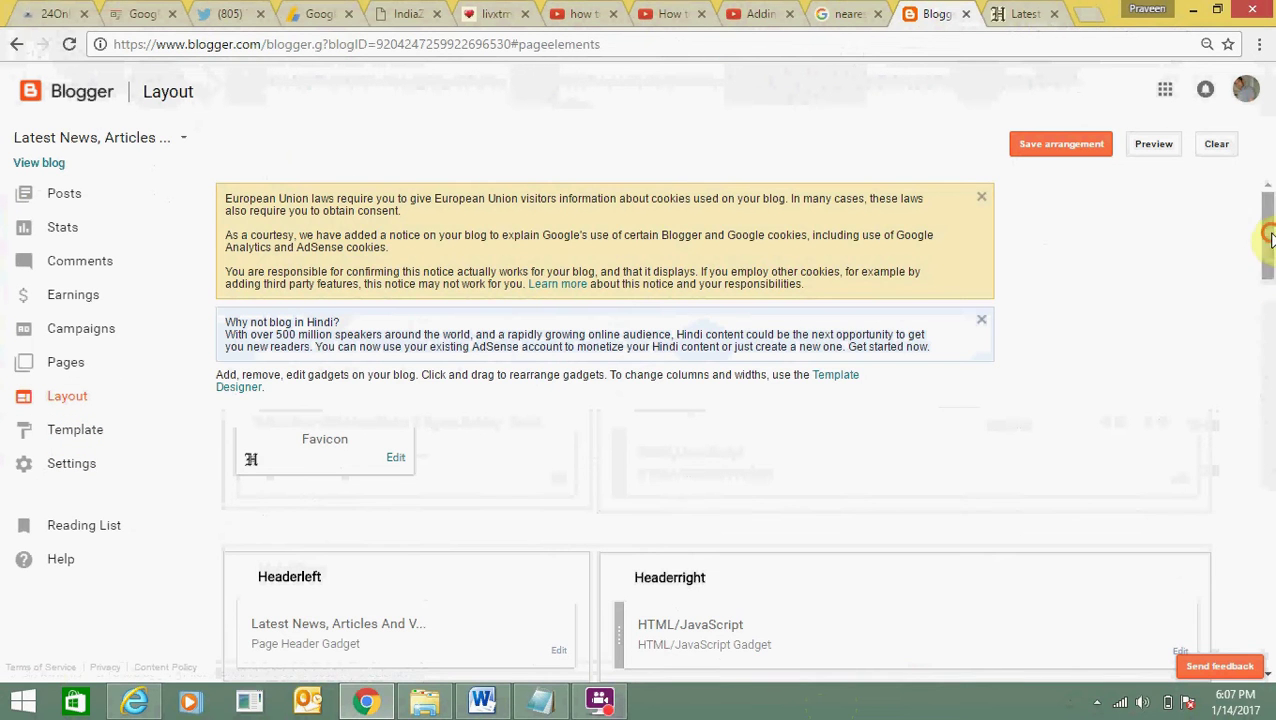
pyautogui.moveTo(1270, 237); pyautogui.dragTo(1272, 306)
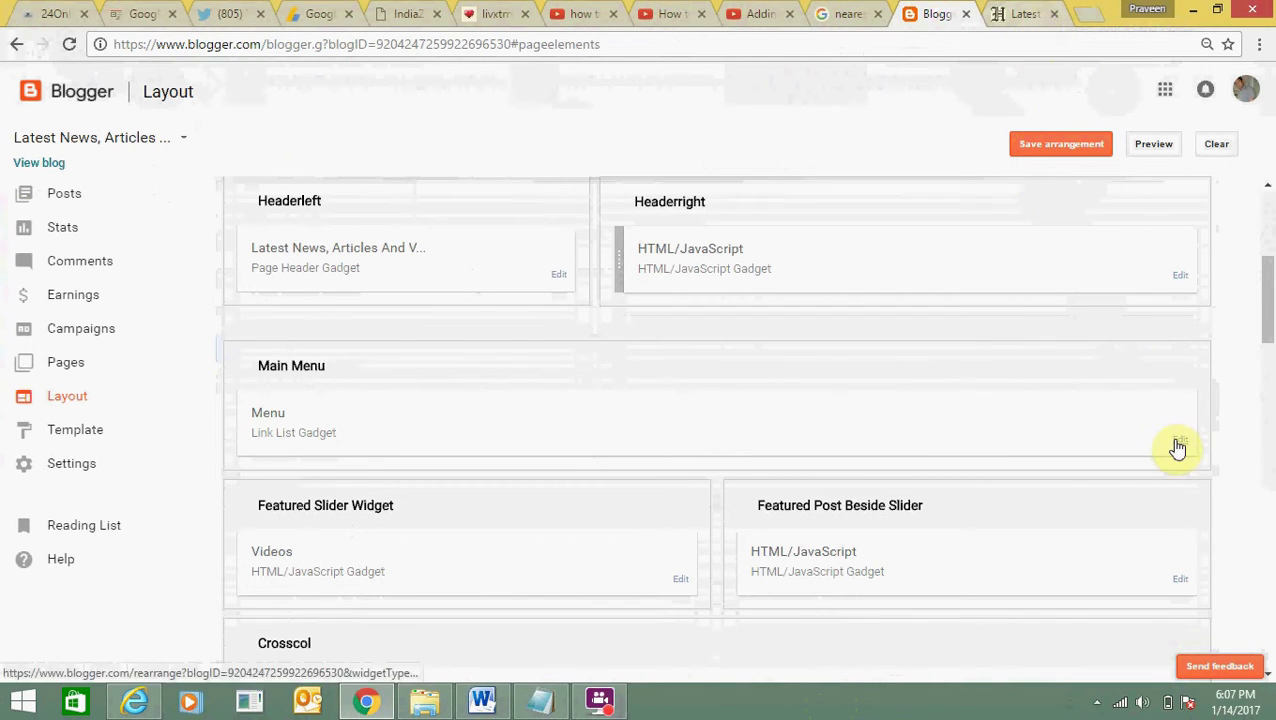
pyautogui.click(250, 418)
pyautogui.click(306, 442)
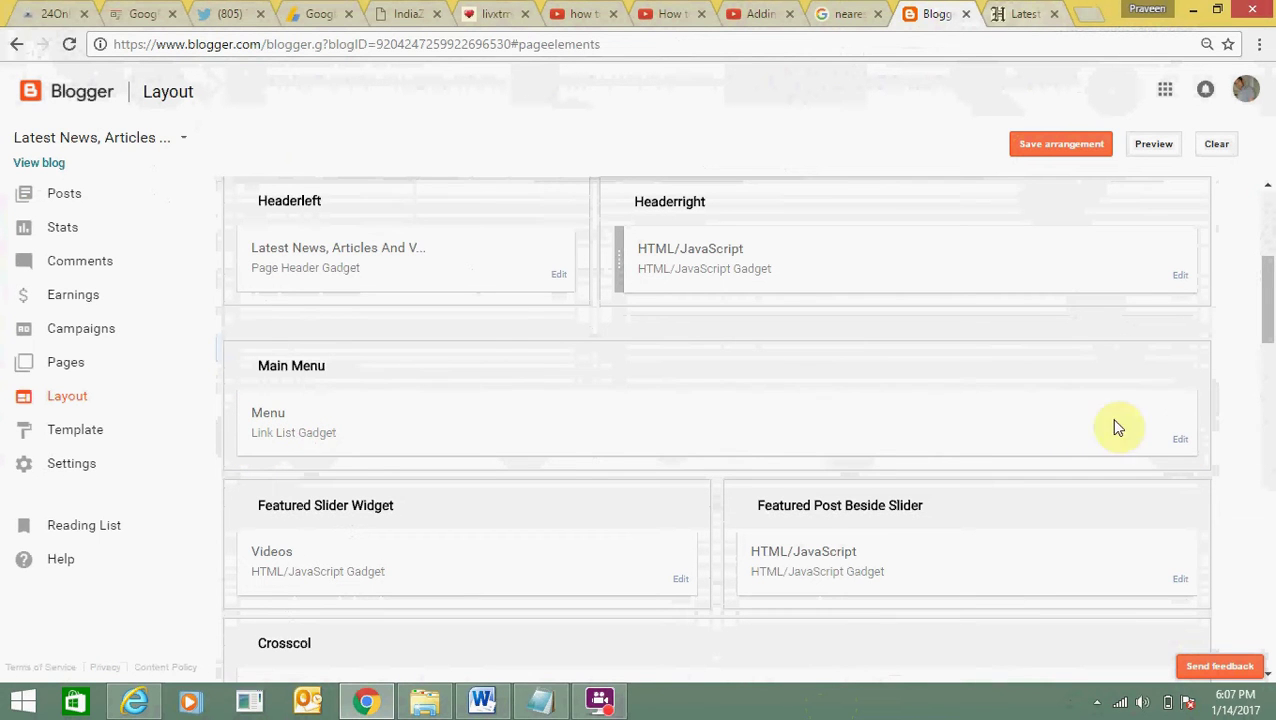
pyautogui.click(1179, 444)
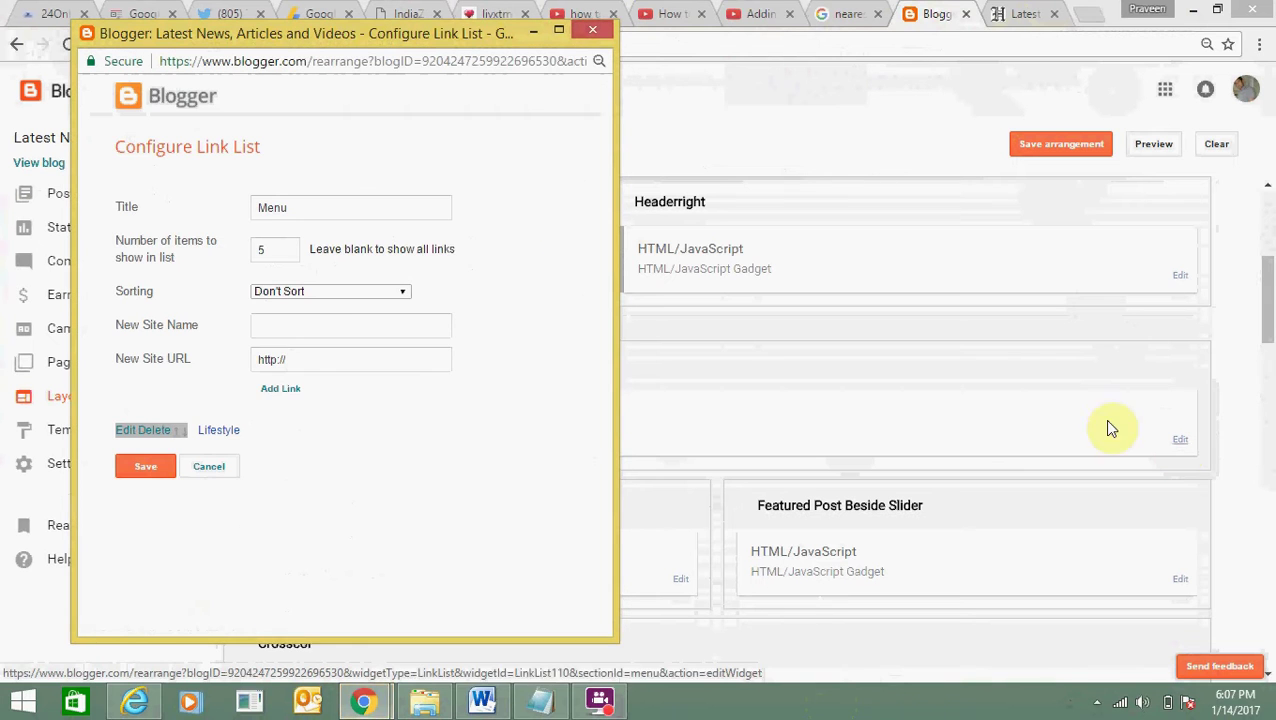
pyautogui.click(340, 325)
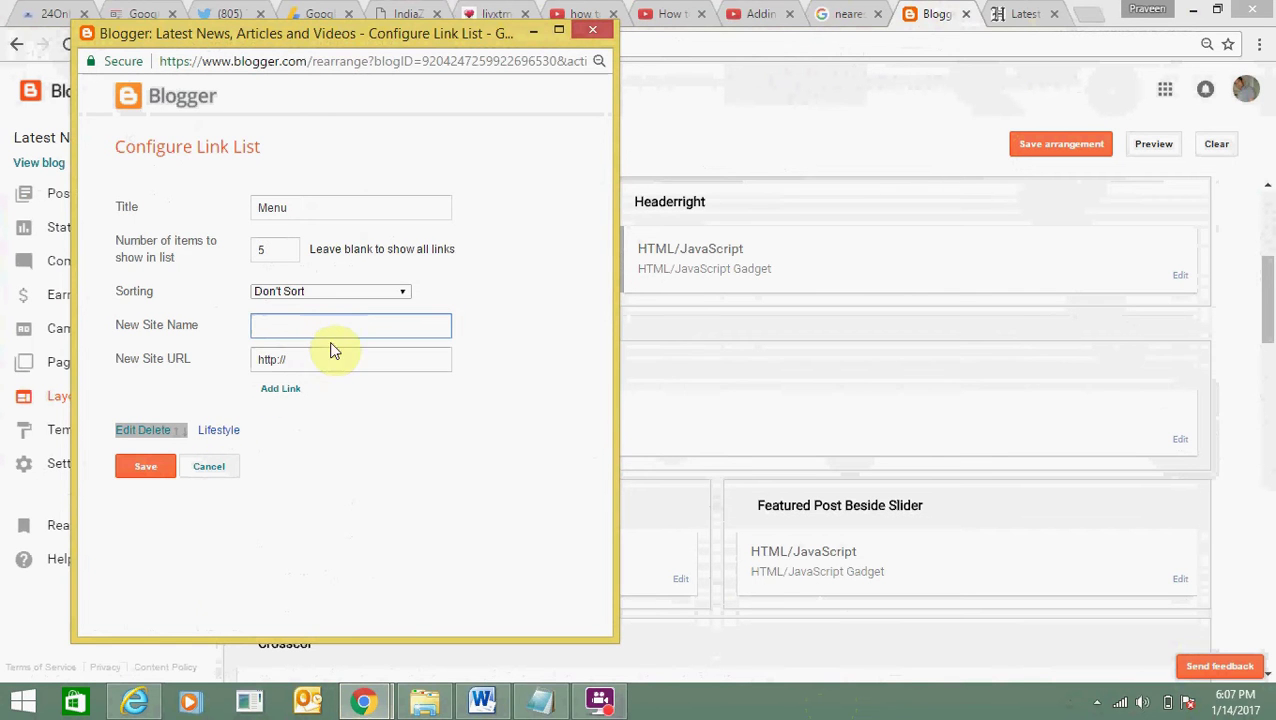
# Open the live blog's Lifestyle label page, grab its address, and return to Blogger's Layout.
pyautogui.click(1053, 9)
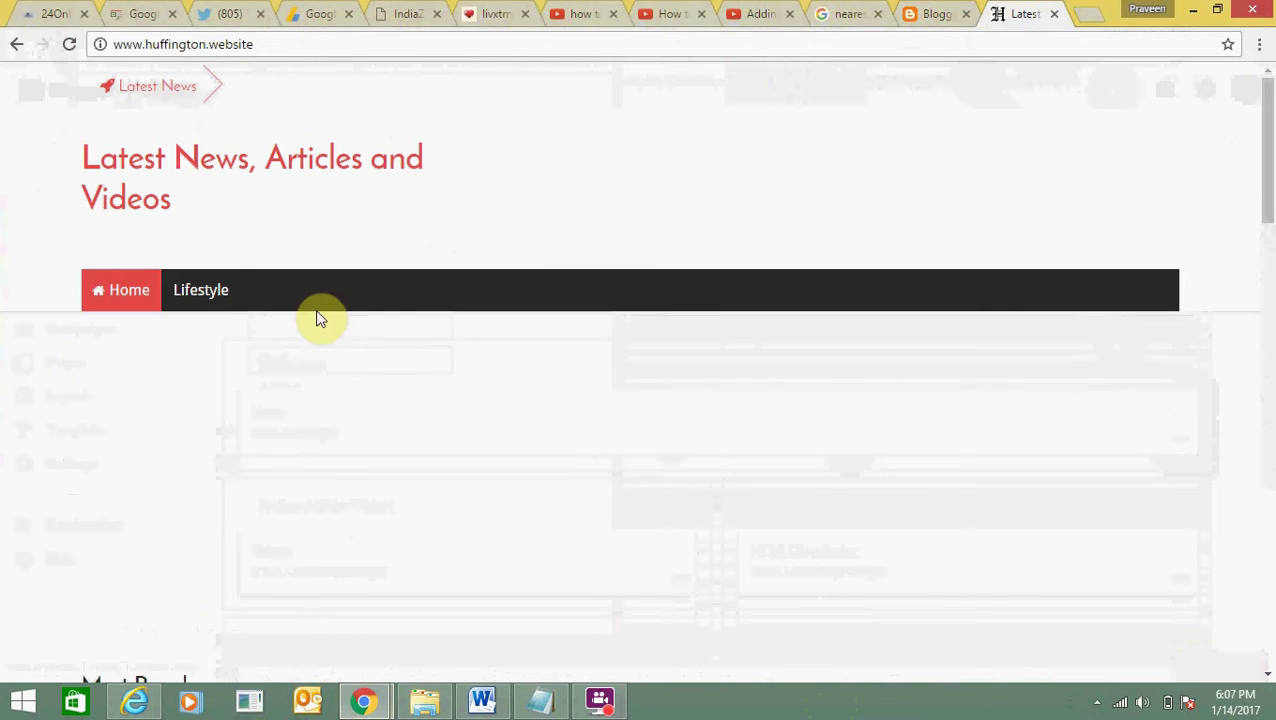
pyautogui.click(209, 299)
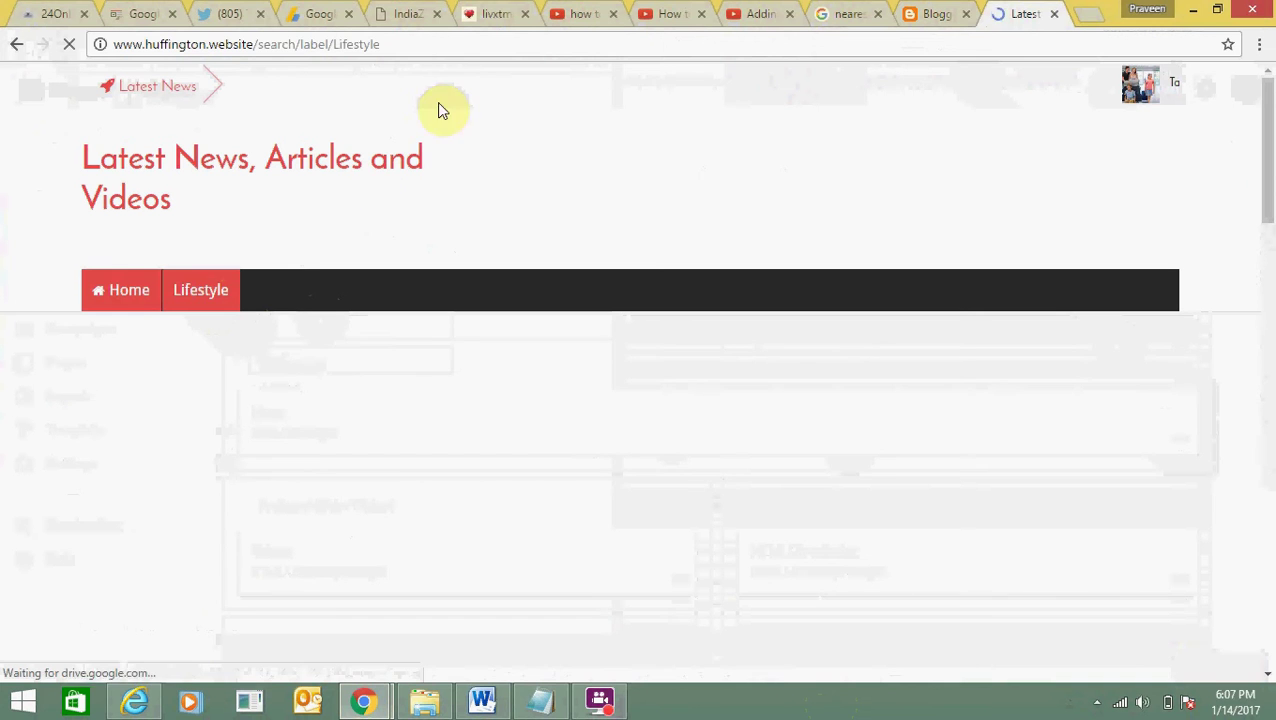
pyautogui.click(403, 47)
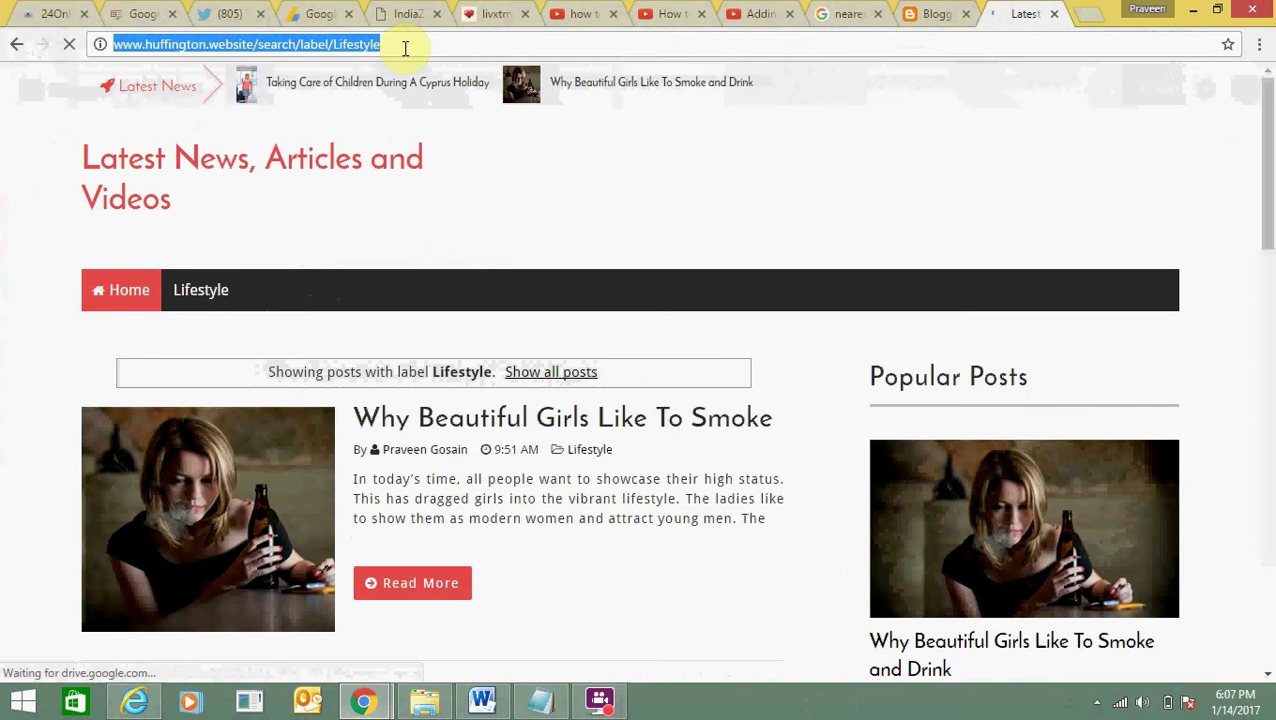
pyautogui.click(930, 18)
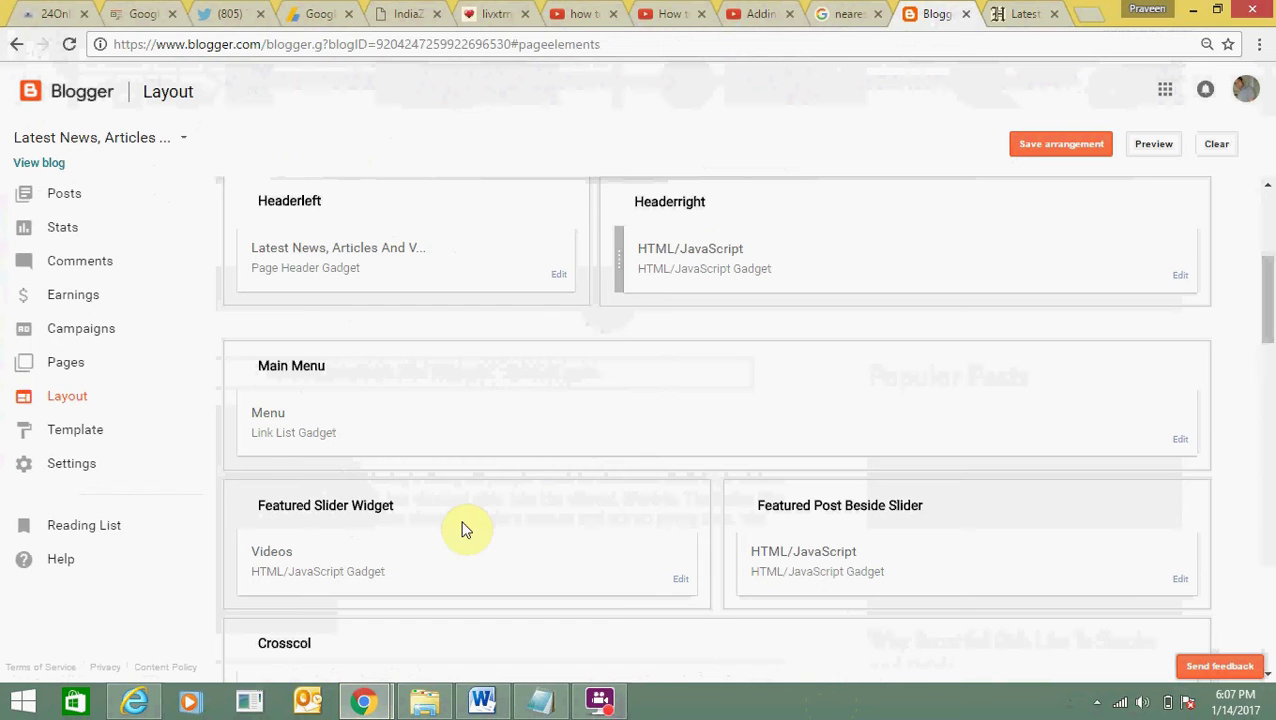
# Add a 'Travel' link whose address ends in /Travel to the Menu link list.
pyautogui.click(520, 444)
pyautogui.write('Travel')
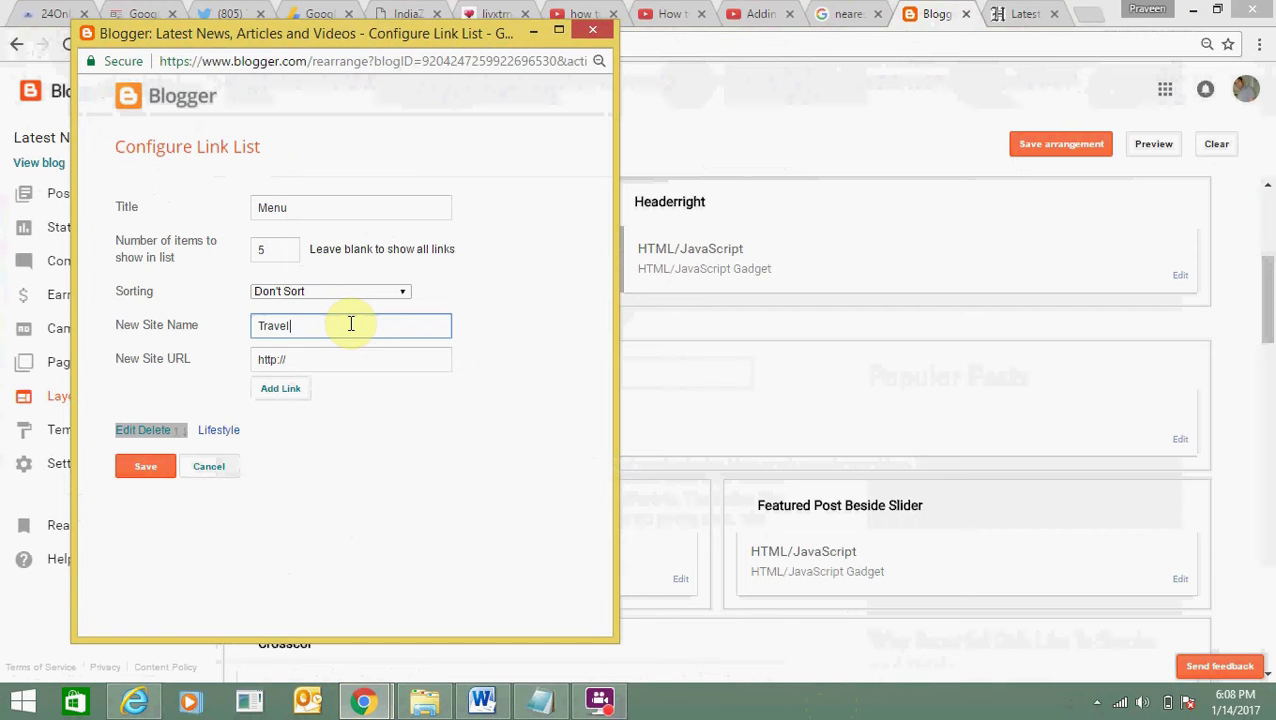
pyautogui.press('Tab')
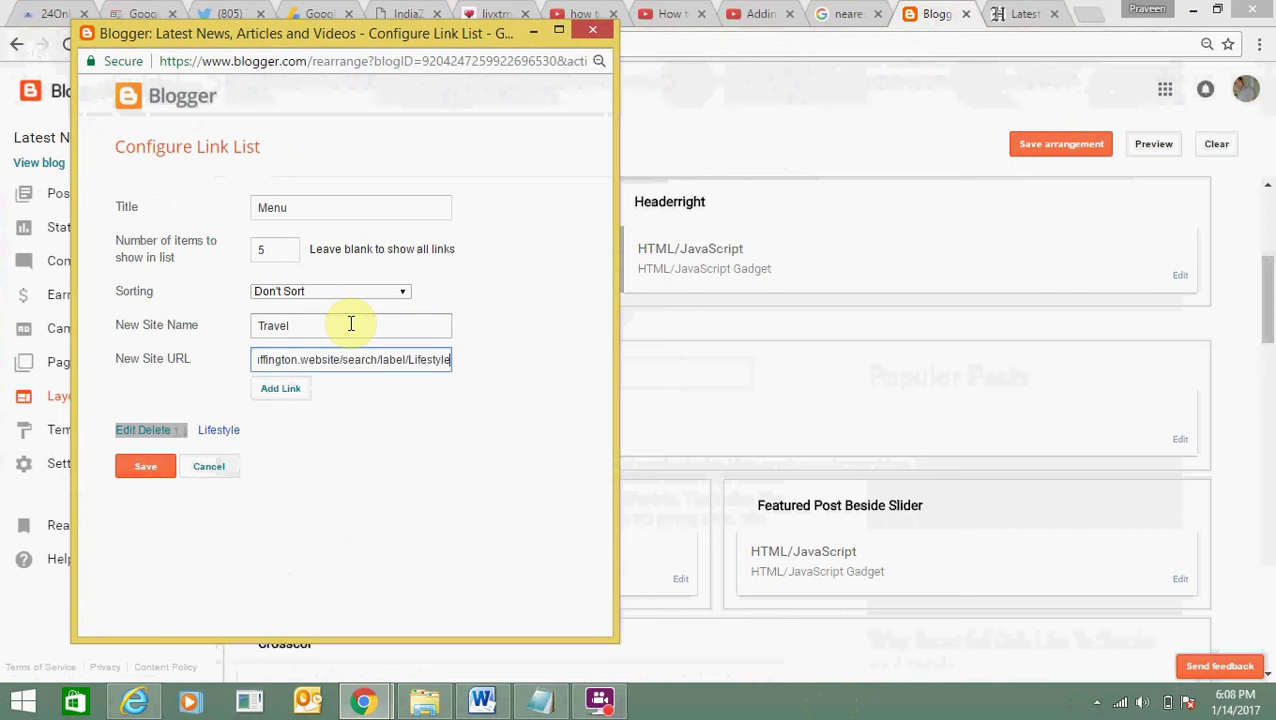
pyautogui.hotkey('shift', 'Left')
pyautogui.hotkey('shift', 'Left')
pyautogui.hotkey('shift', 'Left')
pyautogui.hotkey('shift', 'Left')
pyautogui.hotkey('shift', 'Left')
pyautogui.hotkey('shift', 'Left')
pyautogui.write('T')
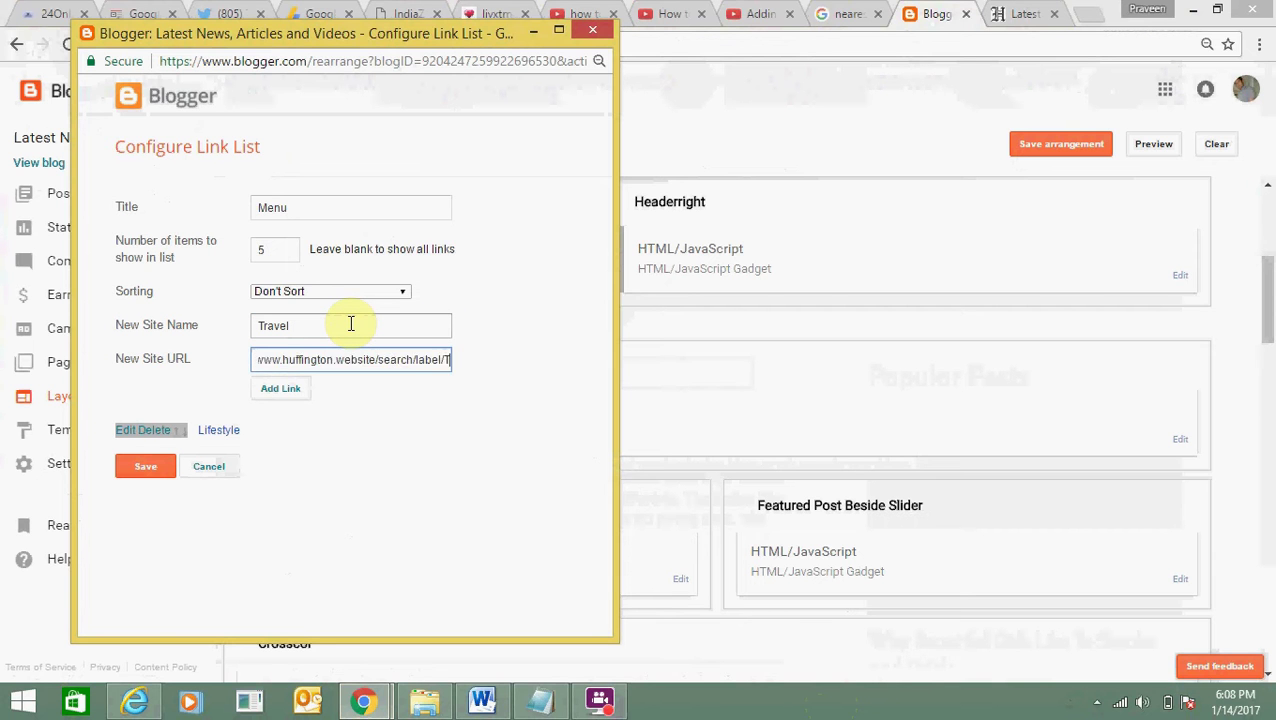
pyautogui.write('rave')
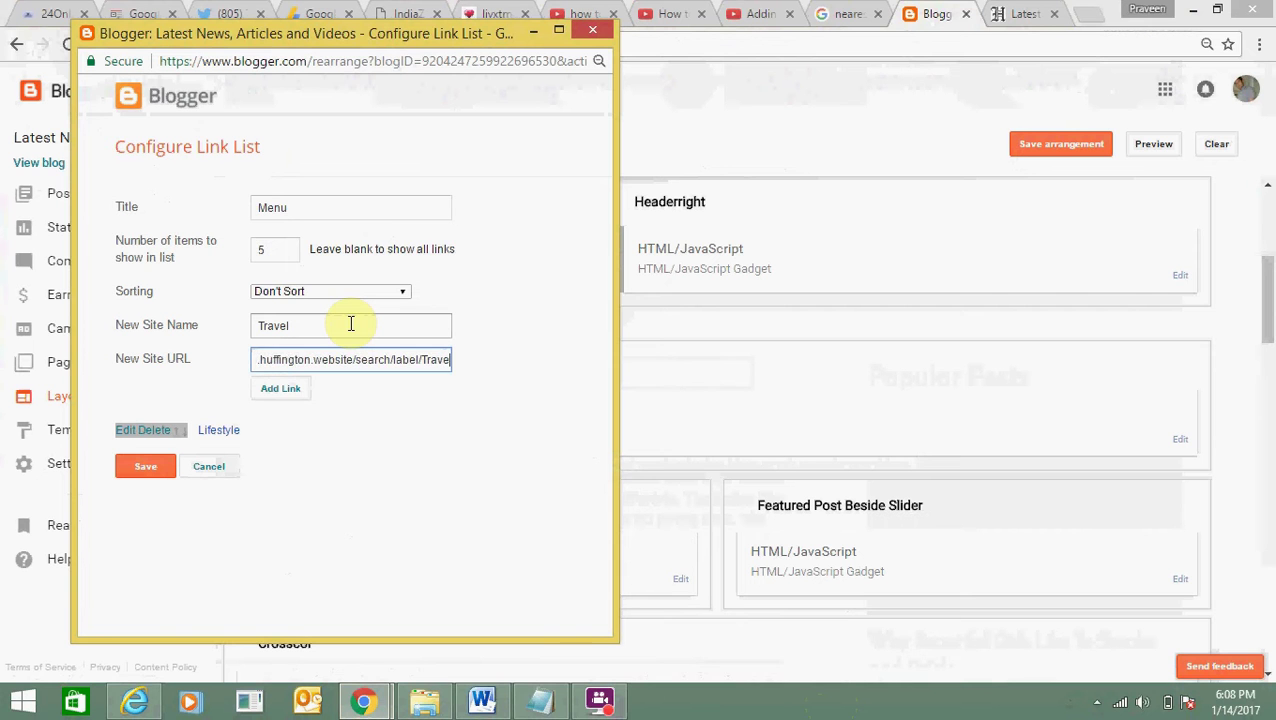
pyautogui.write('l')
pyautogui.moveTo(350, 323); pyautogui.dragTo(183, 324)
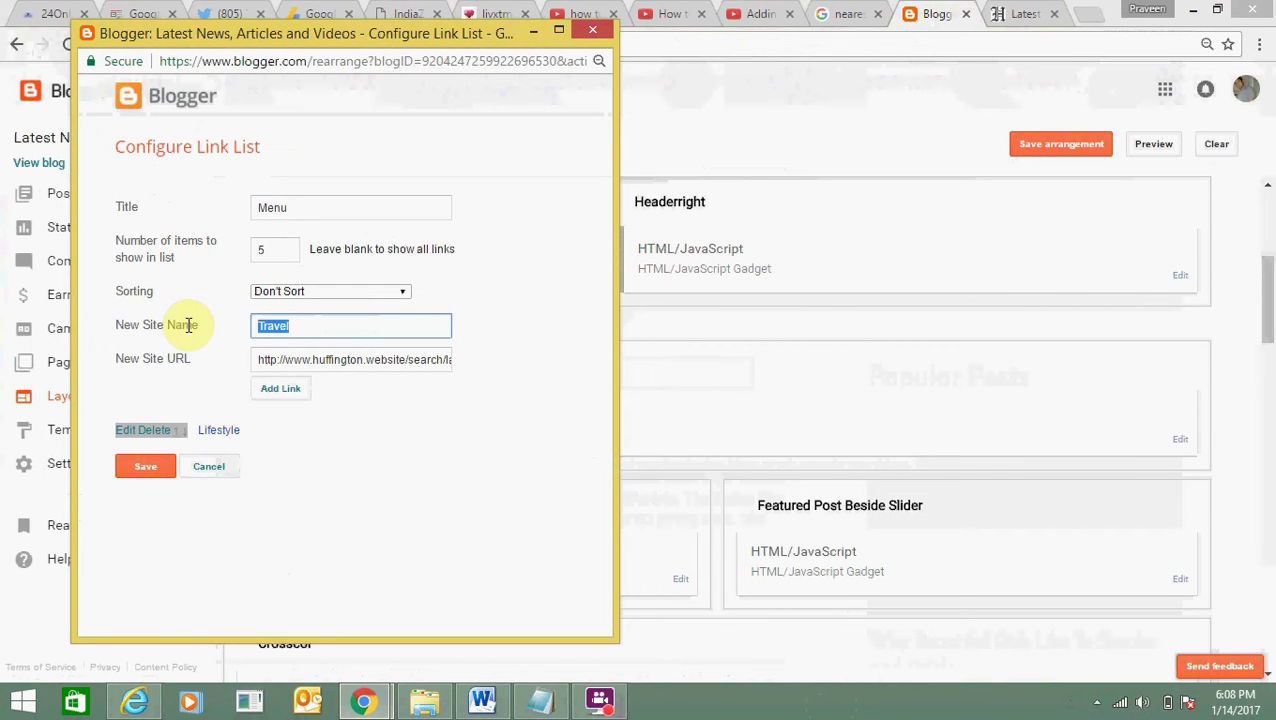
pyautogui.click(285, 392)
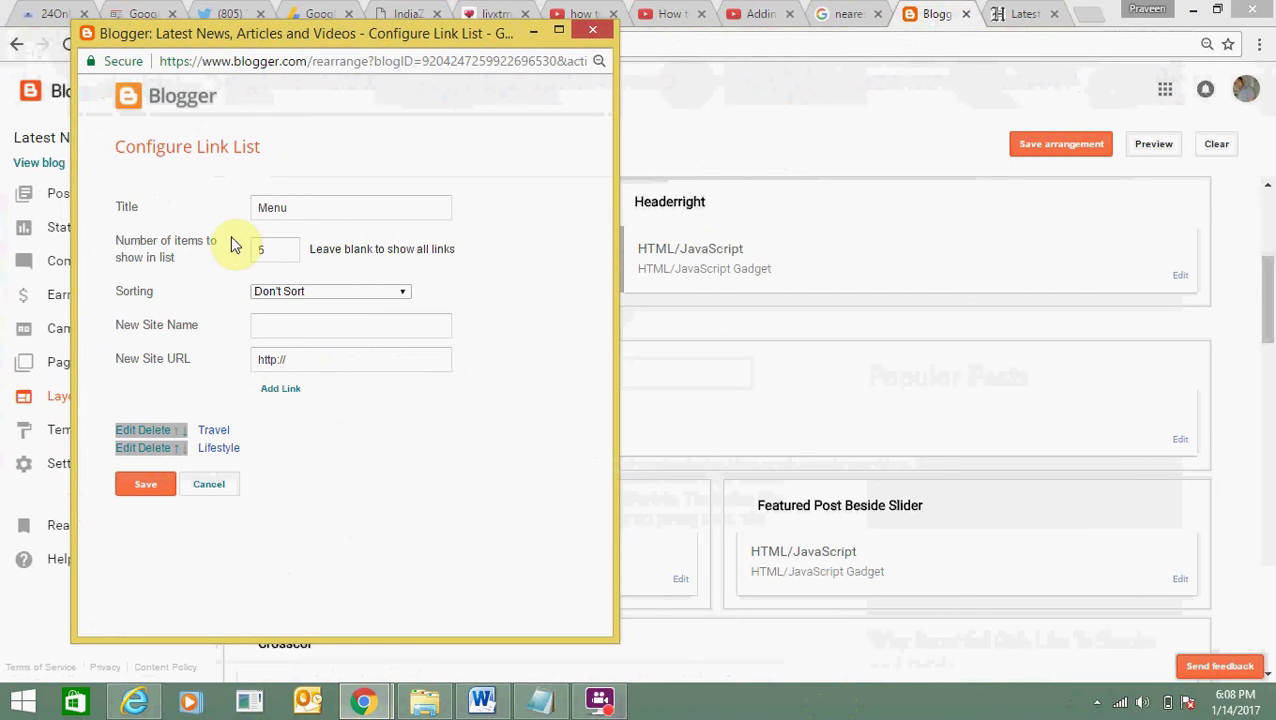
# Change 'Number of items to show' from 5 to 7 and save the Menu Link List.
pyautogui.moveTo(174, 242)
pyautogui.mouseDown()
pyautogui.moveTo(265, 252)
pyautogui.moveTo(250, 258)
pyautogui.mouseUp()
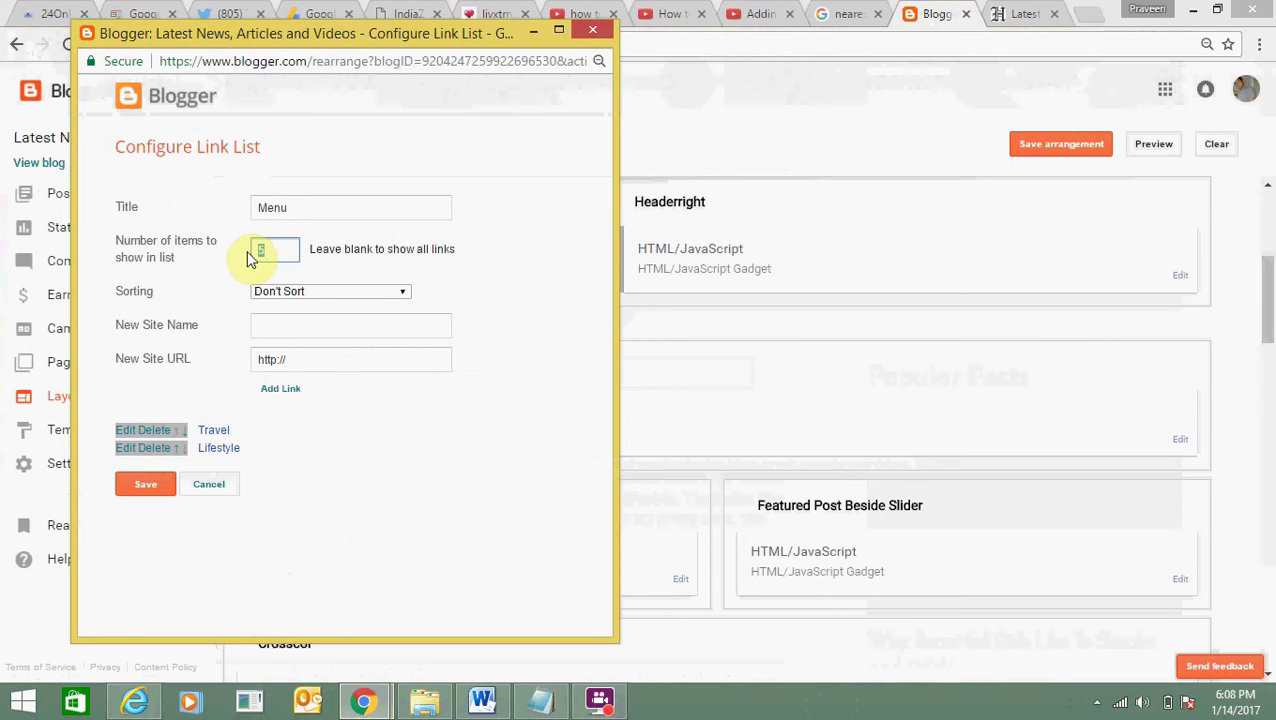
pyautogui.write('7')
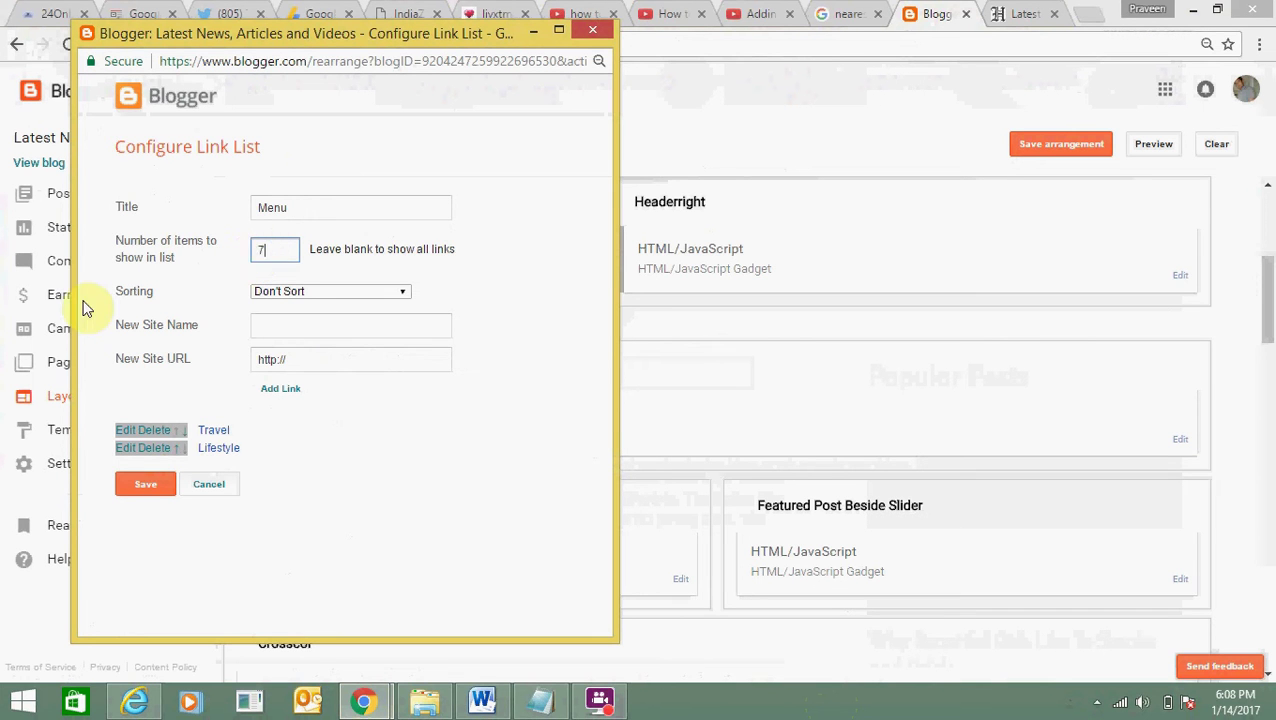
pyautogui.click(83, 299)
pyautogui.click(148, 488)
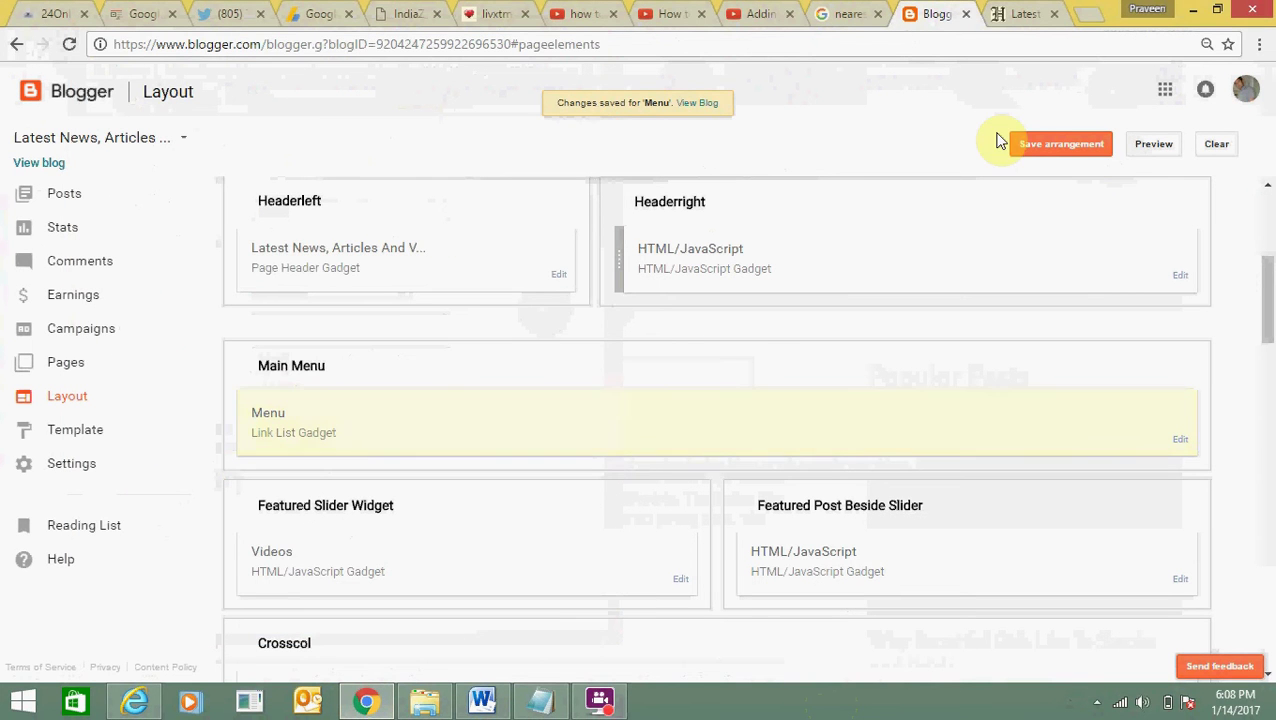
pyautogui.click(1025, 13)
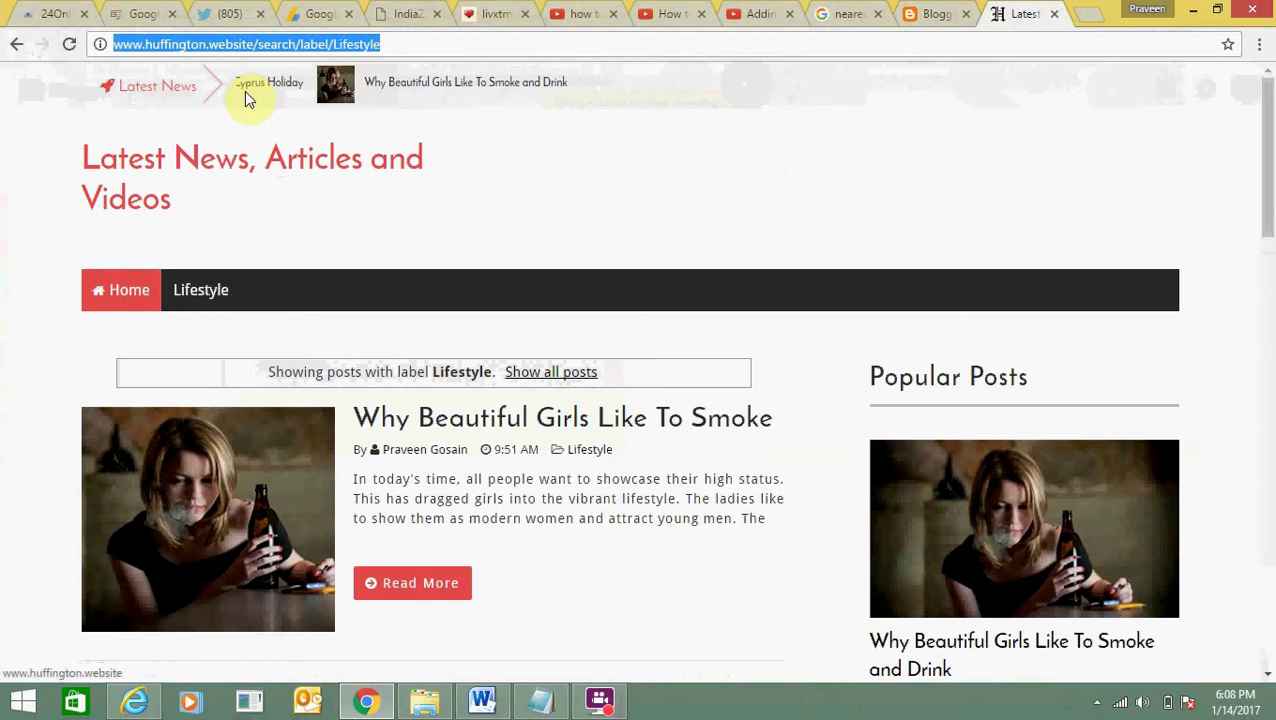
pyautogui.click(167, 160)
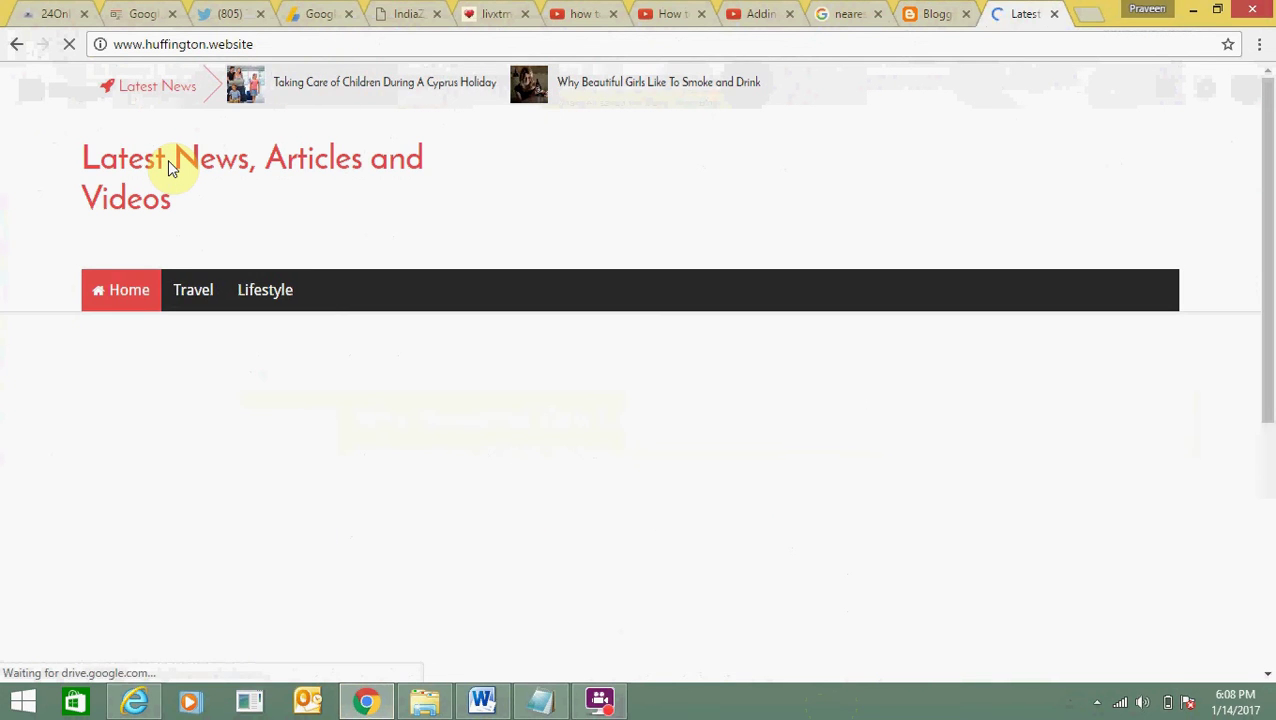
pyautogui.click(197, 295)
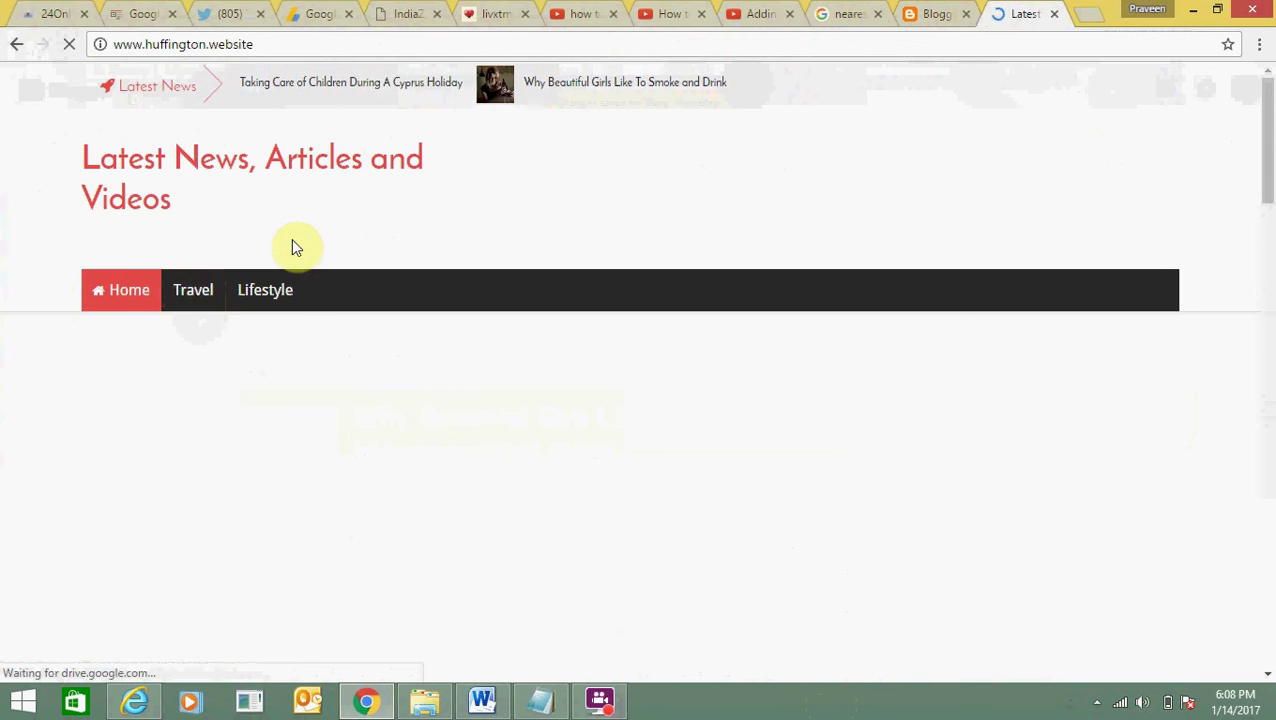
pyautogui.click(205, 290)
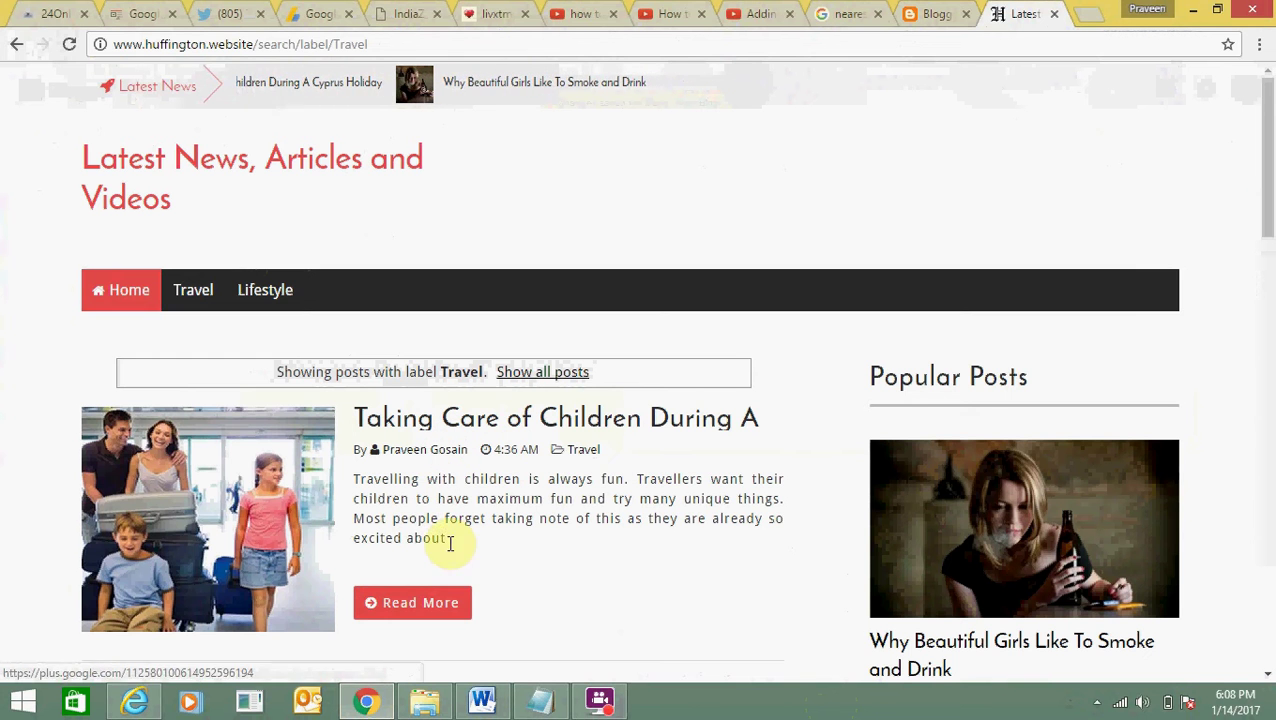
pyautogui.click(438, 598)
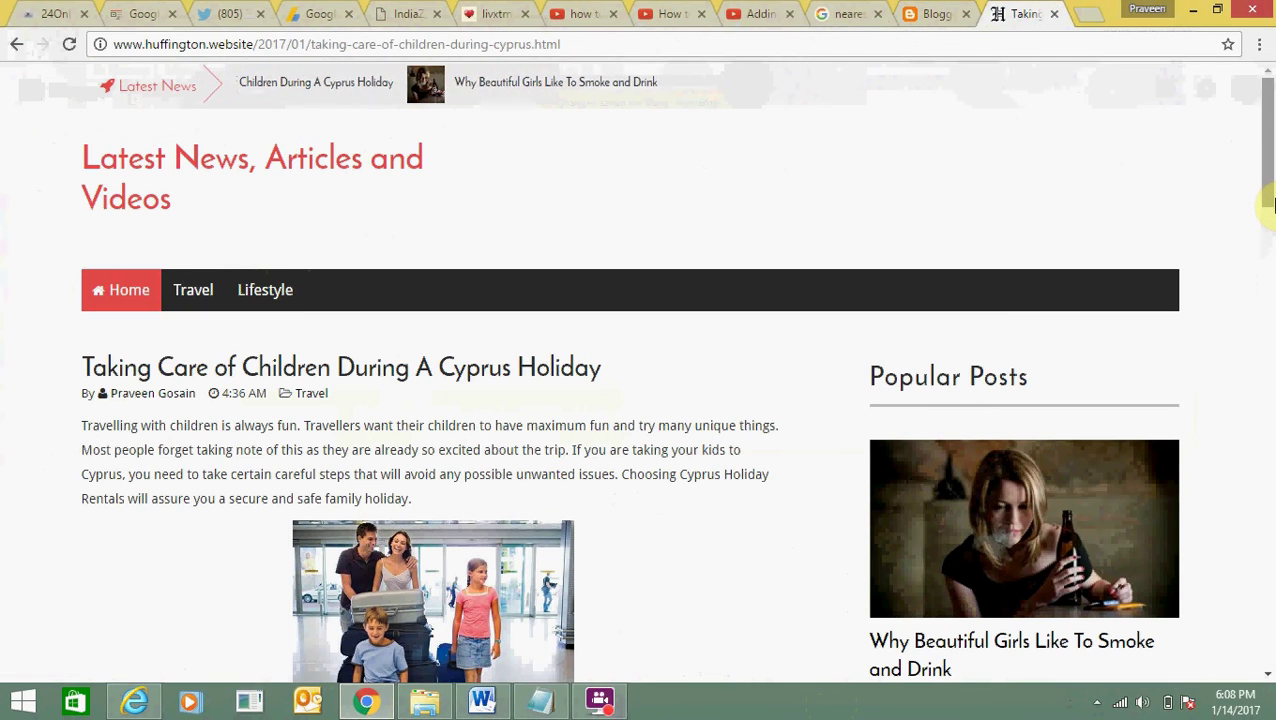
pyautogui.moveTo(1268, 120)
pyautogui.mouseDown()
pyautogui.moveTo(1270, 452)
pyautogui.moveTo(1270, 185)
pyautogui.moveTo(1268, 214)
pyautogui.mouseUp()
pyautogui.click(933, 13)
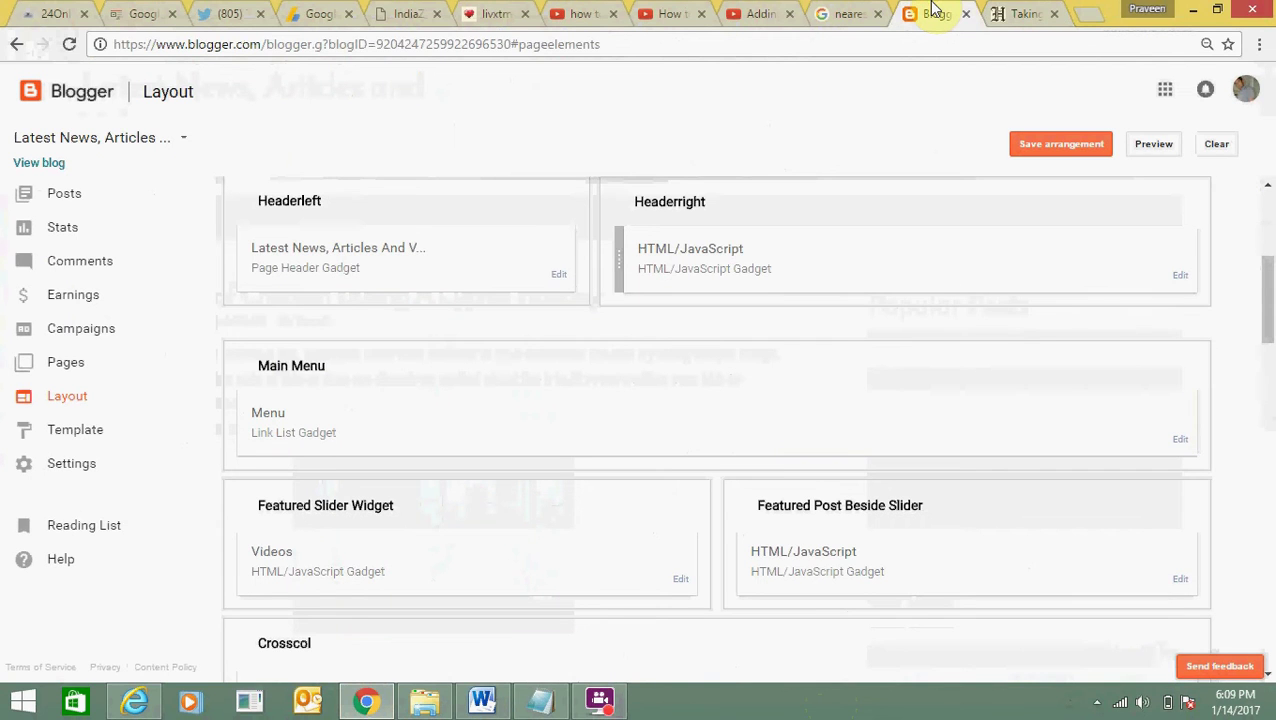